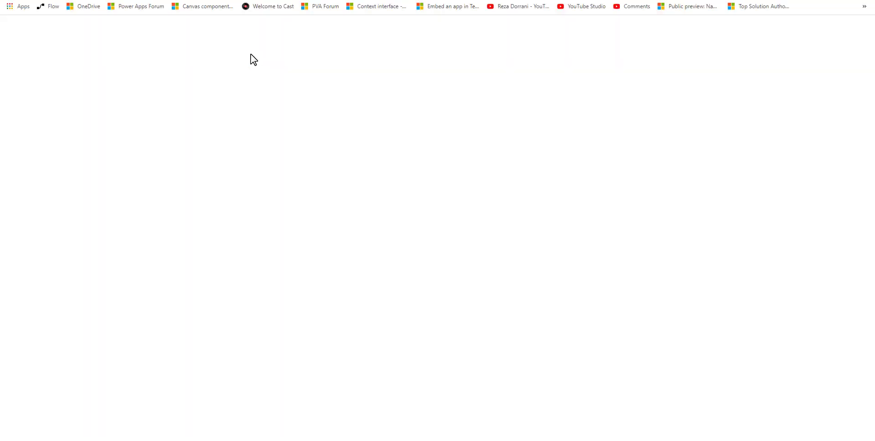
# Open the Power Platform "Requests limits and allocations" documentation page through its aka.ms short link.
pyautogui.write('aka.')
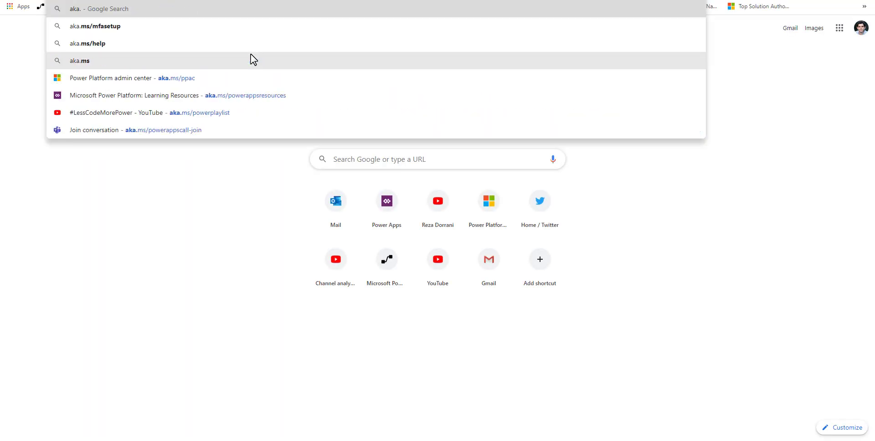
pyautogui.write('.ms/serv')
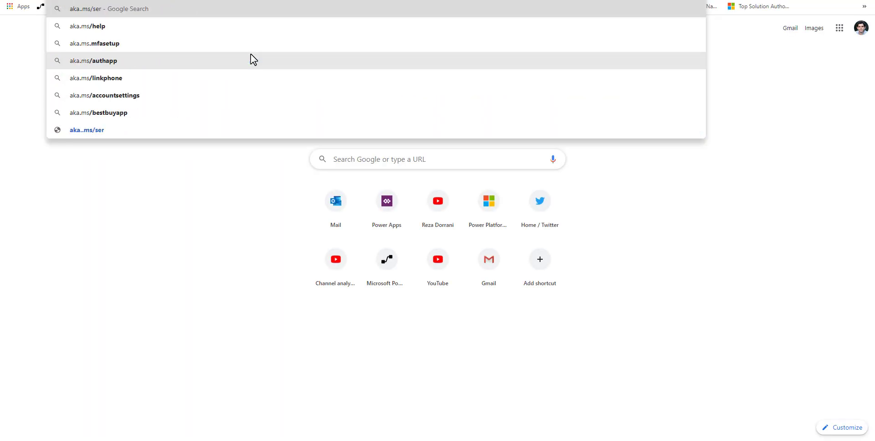
pyautogui.press('BackSpace')
pyautogui.press('BackSpace')
pyautogui.press('BackSpace')
pyautogui.press('BackSpace')
pyautogui.write('limit')
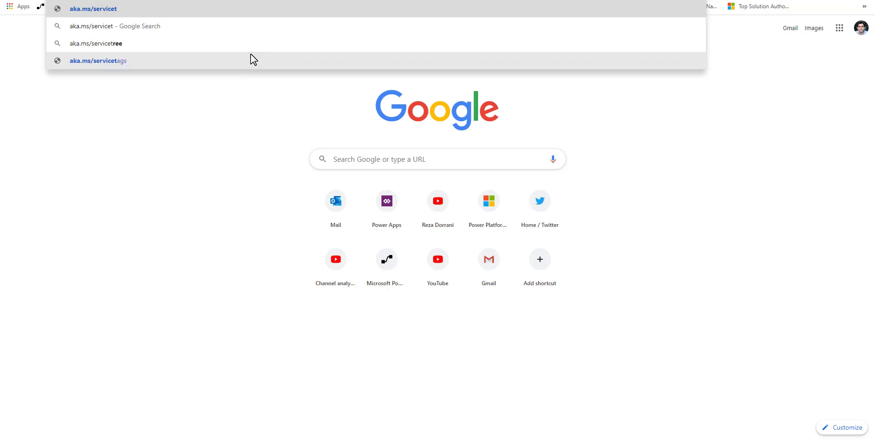
pyautogui.press('Return')
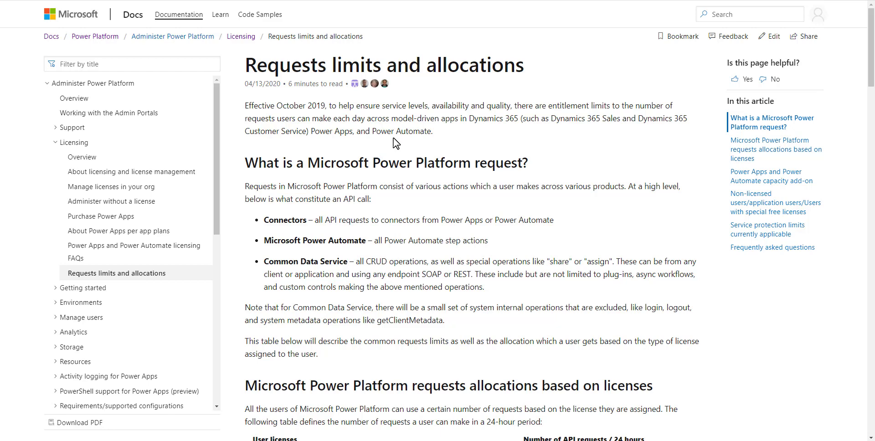
# Examine the table of API requests per 24 hours by user license, especially the row for Office licenses.
pyautogui.scroll(-7, 396, 143)
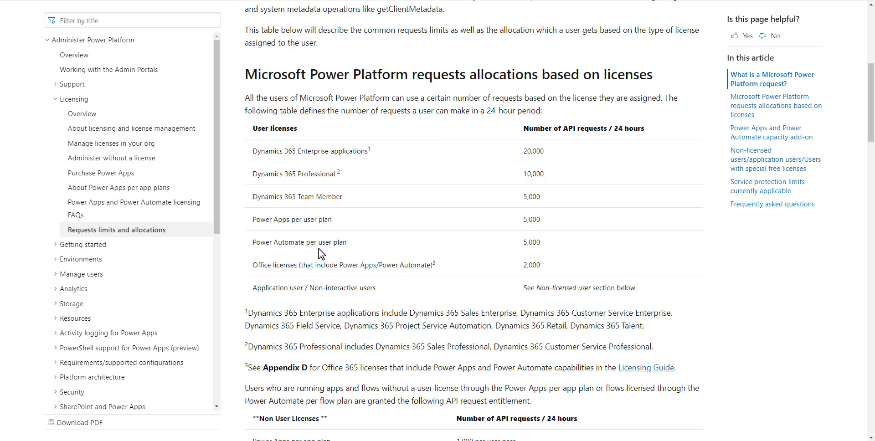
pyautogui.moveTo(253, 265); pyautogui.dragTo(446, 272)
pyautogui.click(446, 272)
pyautogui.moveTo(525, 266); pyautogui.dragTo(542, 269)
pyautogui.moveTo(563, 129); pyautogui.dragTo(612, 133)
pyautogui.click(409, 129)
pyautogui.scroll(1, 290, 234)
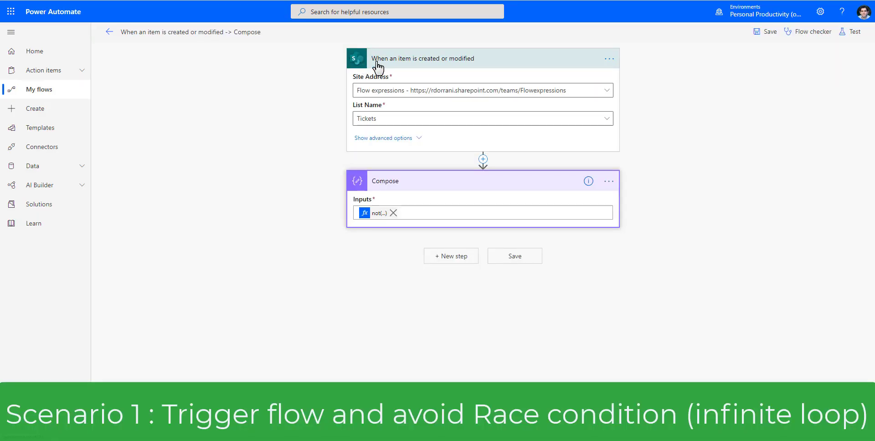
# Add a SharePoint Update item action after the Compose action in the flow.
pyautogui.click(459, 257)
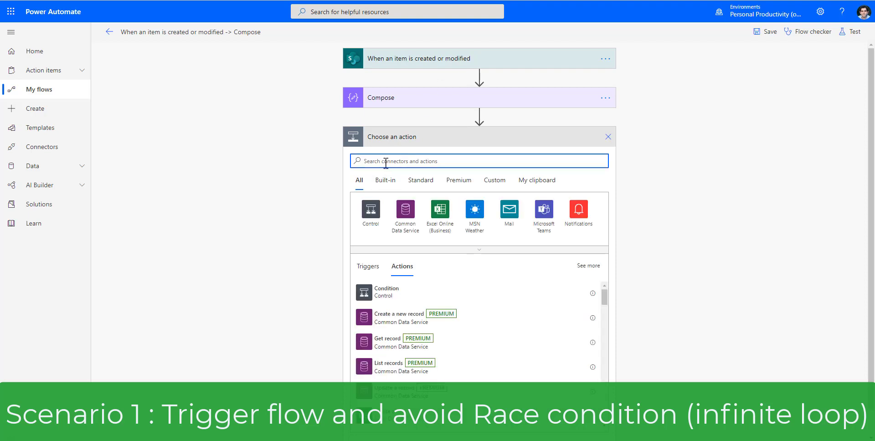
pyautogui.write('update')
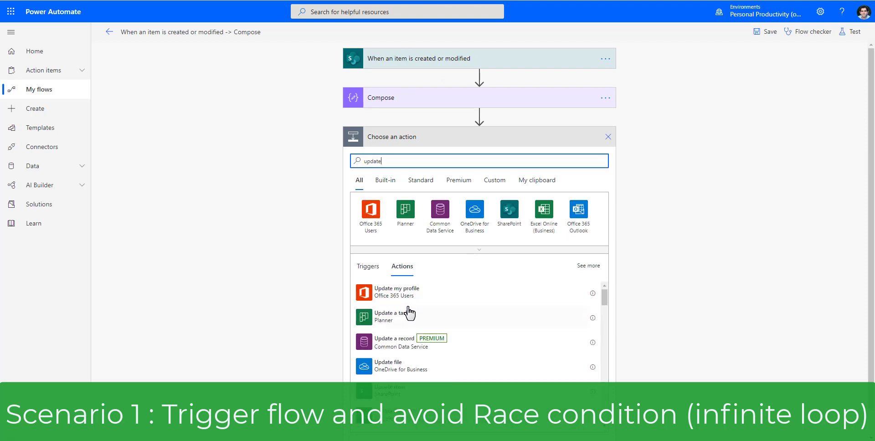
pyautogui.click(509, 223)
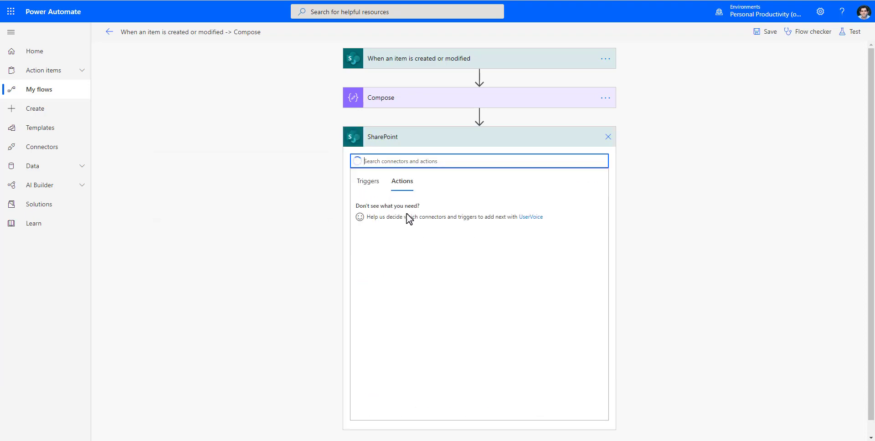
pyautogui.write('update ')
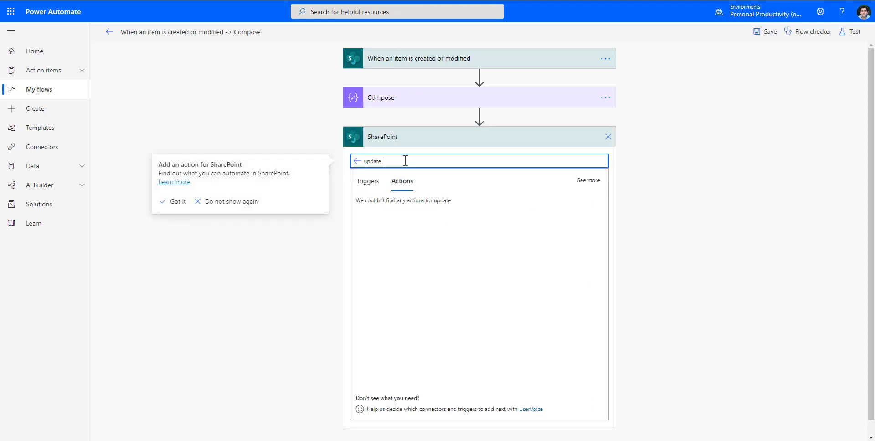
pyautogui.write('item')
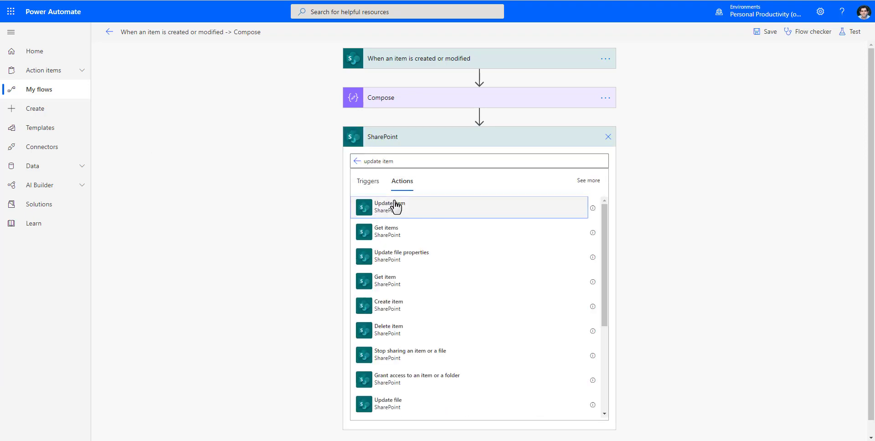
pyautogui.click(395, 206)
# Point the Update item action to the Flow expressions site and the Tickets list.
pyautogui.click(385, 170)
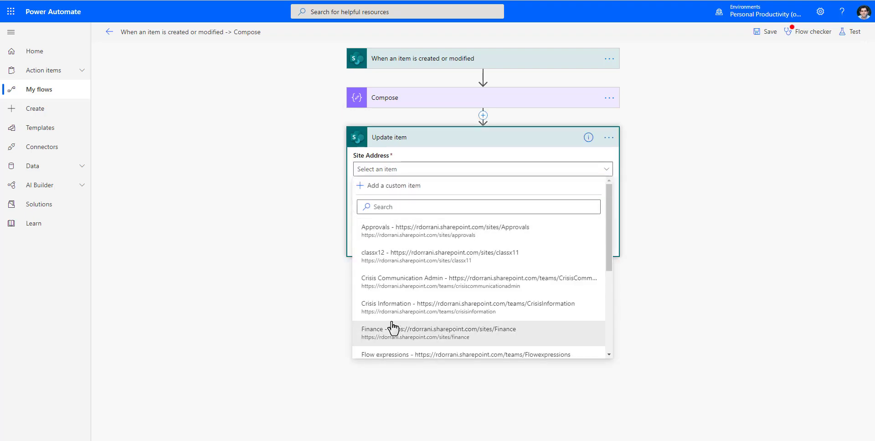
pyautogui.scroll(-3, 410, 328)
pyautogui.click(428, 300)
pyautogui.click(400, 199)
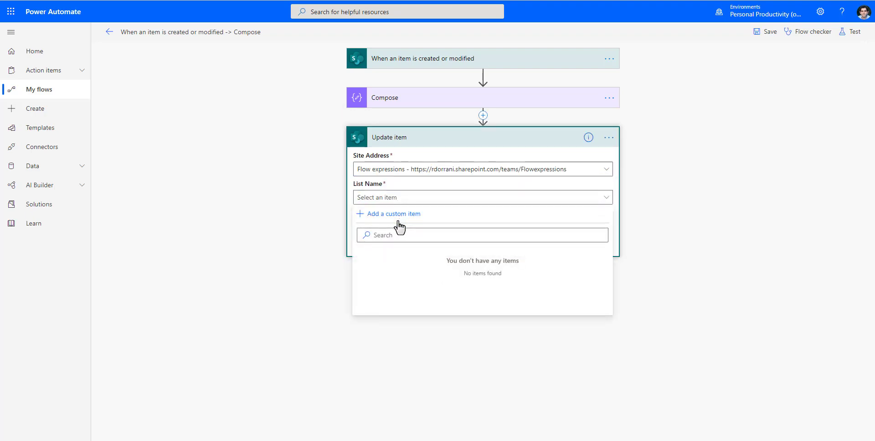
pyautogui.click(400, 264)
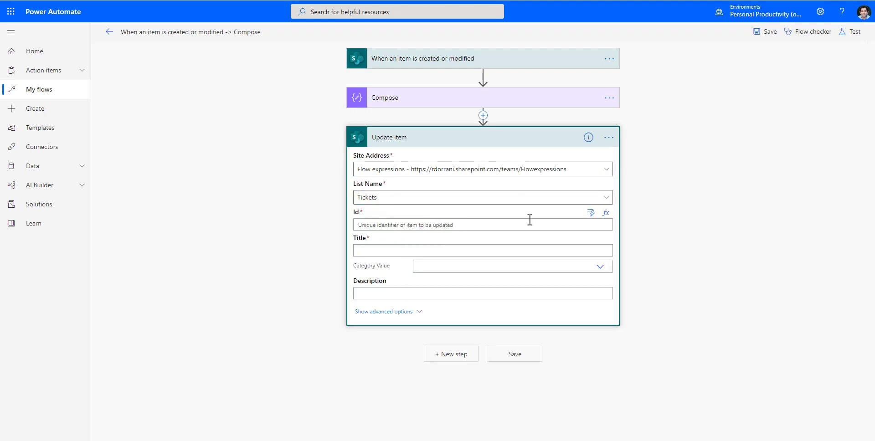
# Fill the Update item action's Id and Title with the trigger's dynamic ID and Title values.
pyautogui.click(590, 213)
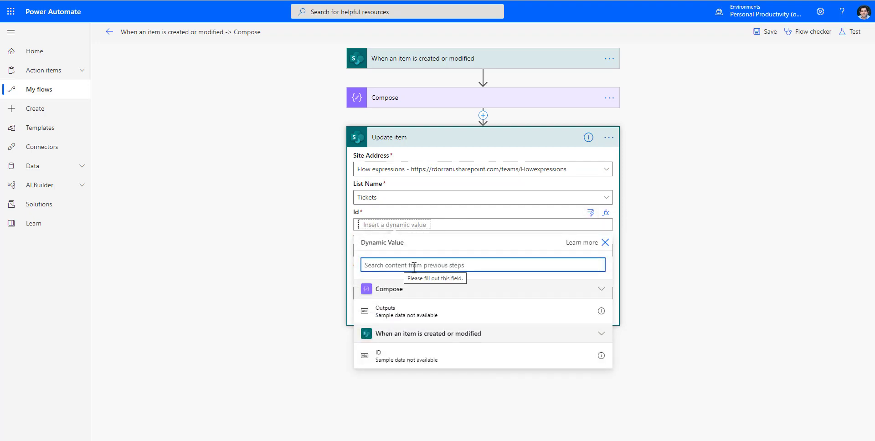
pyautogui.click(402, 356)
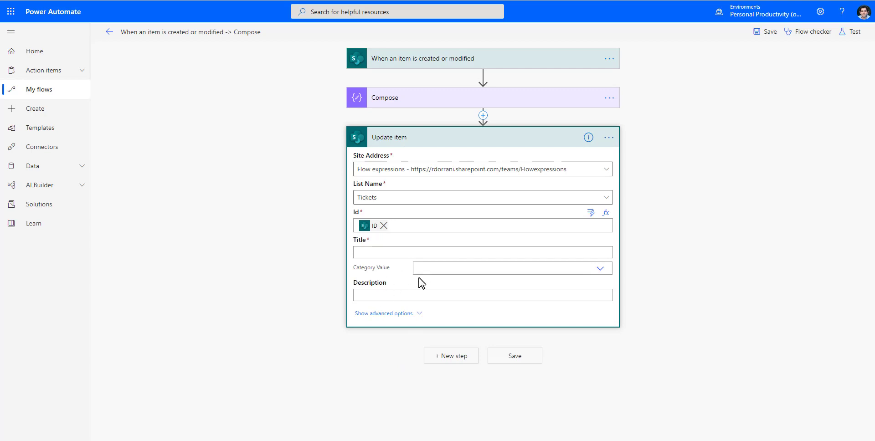
pyautogui.click(430, 268)
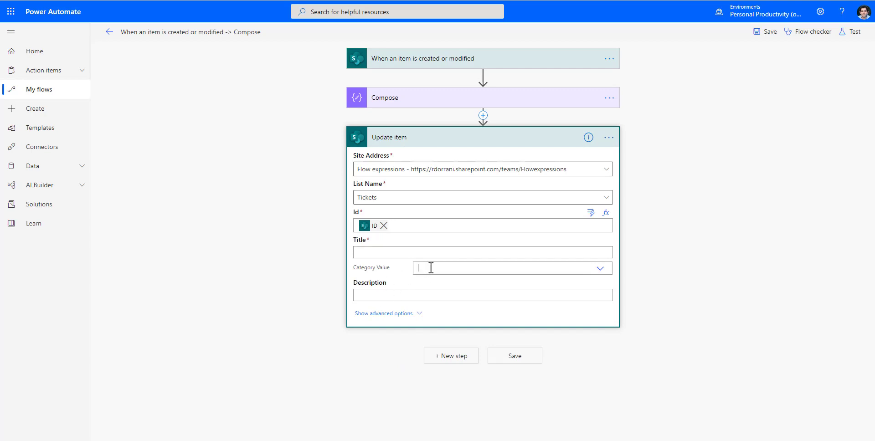
pyautogui.click(364, 253)
pyautogui.click(590, 241)
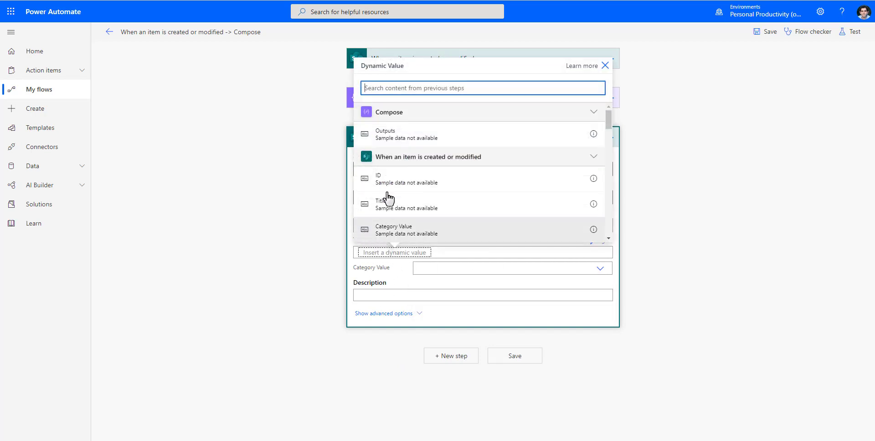
pyautogui.click(400, 204)
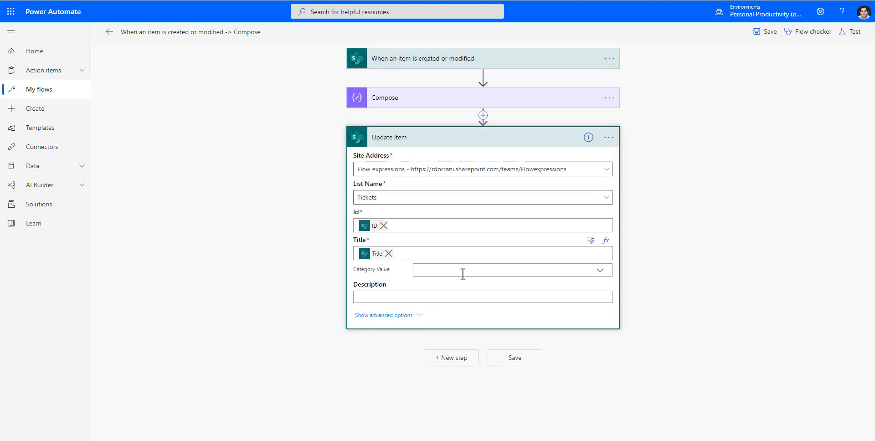
# Set the Update item action's Category Value to IT and its Description to "Updated text", and save the flow.
pyautogui.click(445, 270)
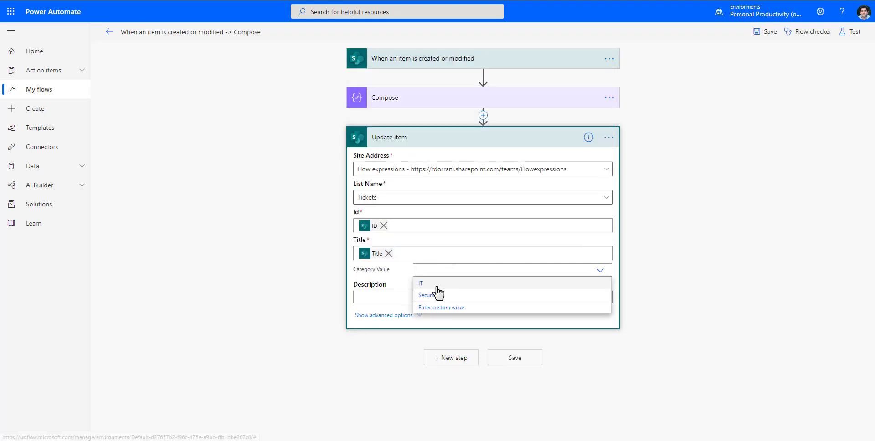
pyautogui.click(411, 296)
pyautogui.write('Upd')
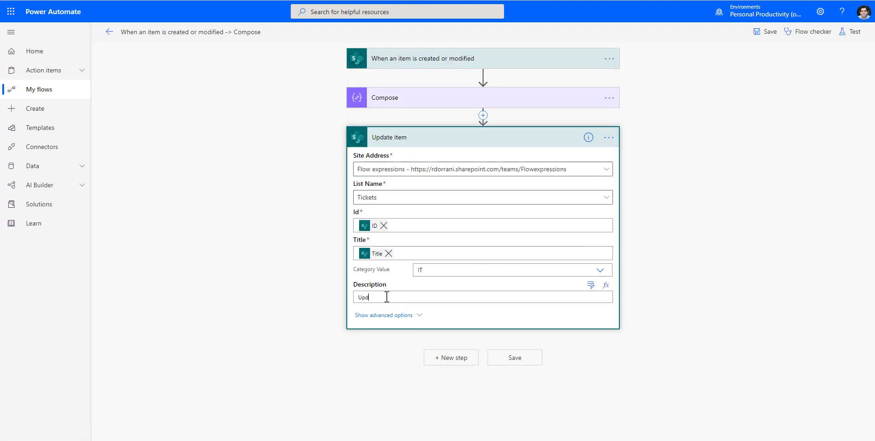
pyautogui.write('ated text')
pyautogui.click(766, 31)
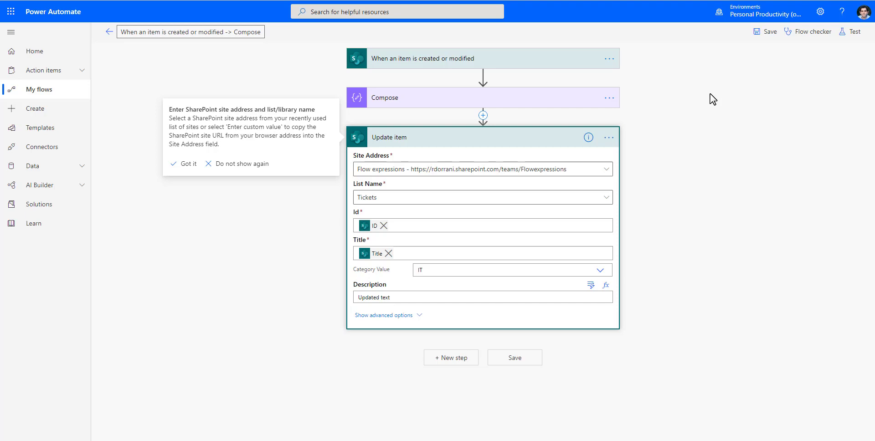
# Review the trigger's site and list settings alongside those of the Update item action.
pyautogui.click(553, 57)
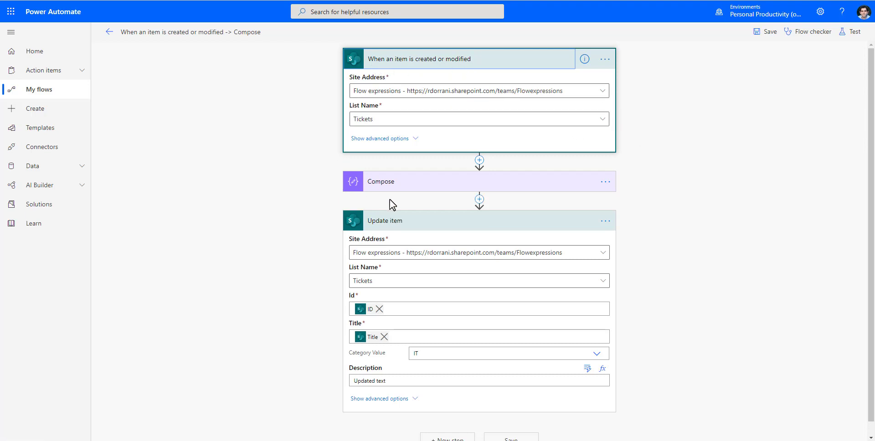
pyautogui.click(397, 220)
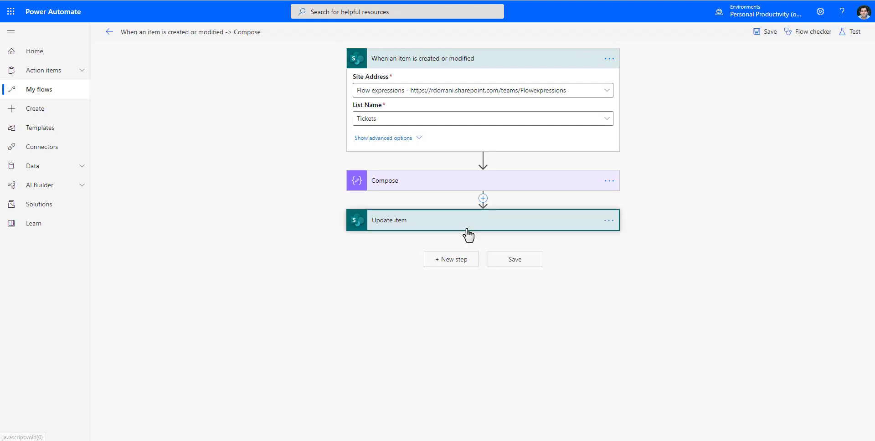
pyautogui.click(466, 223)
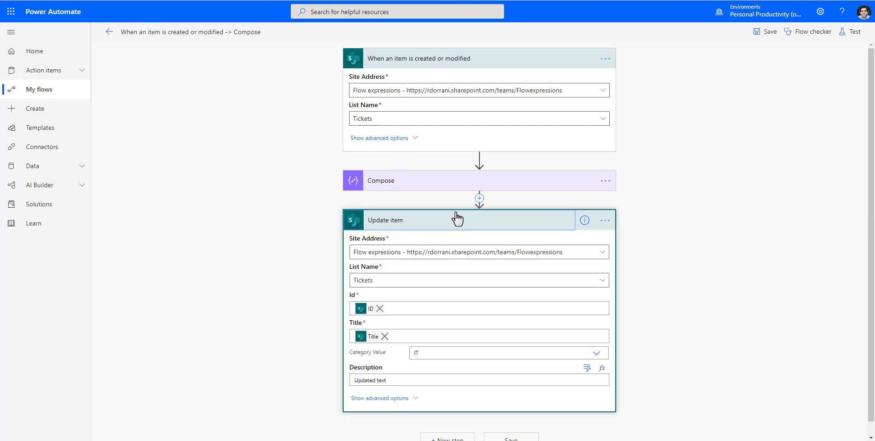
pyautogui.scroll(-1, 428, 64)
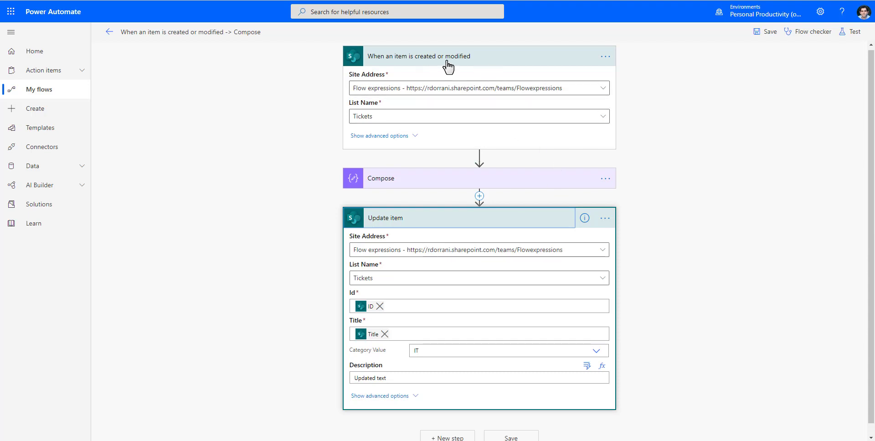
# Leave the editor for the flow's details page and check which account the SharePoint connection uses.
pyautogui.click(109, 32)
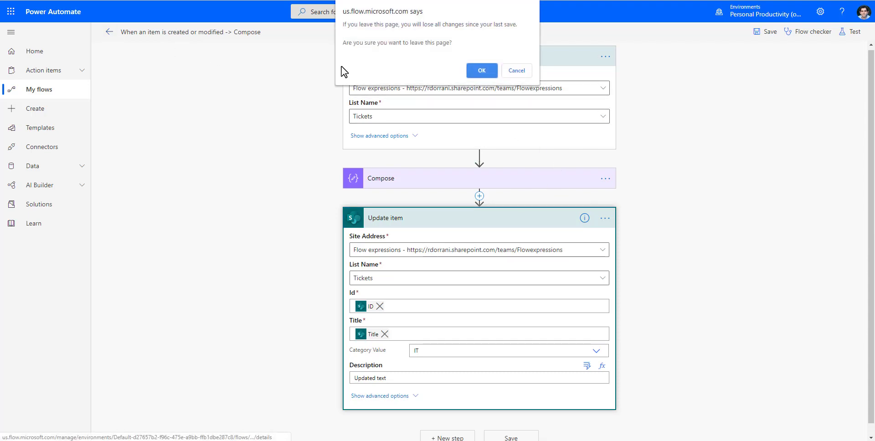
pyautogui.click(474, 71)
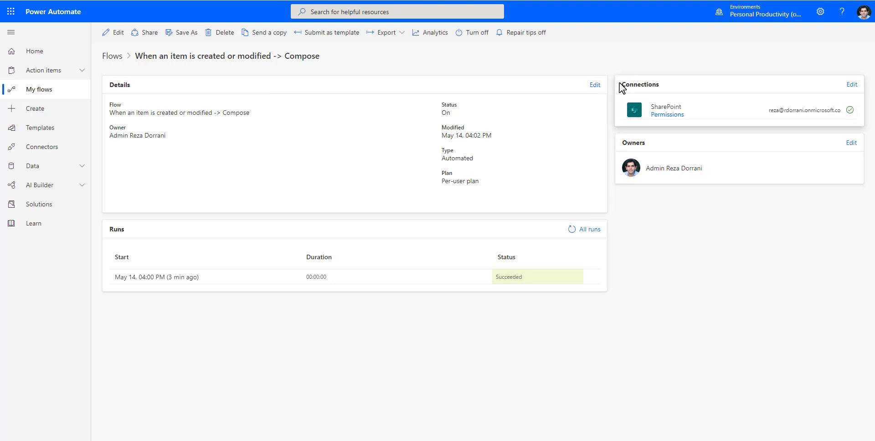
pyautogui.moveTo(664, 86); pyautogui.dragTo(621, 86)
pyautogui.moveTo(768, 111); pyautogui.dragTo(845, 114)
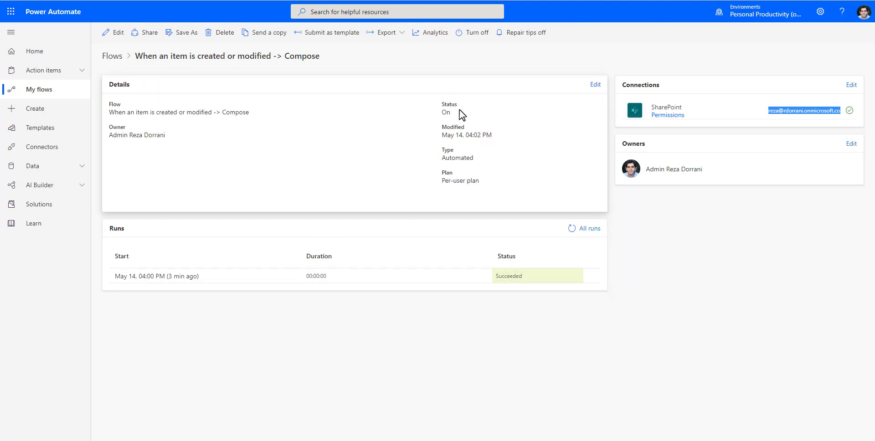
# Switch to the SharePoint Tickets list to compare the signed-in accounts, and dismiss the site settings pane.
pyautogui.click(849, 3)
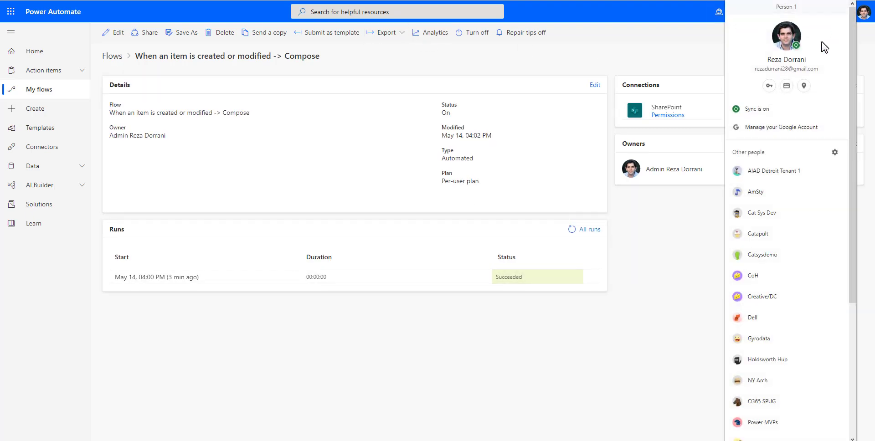
pyautogui.click(804, 213)
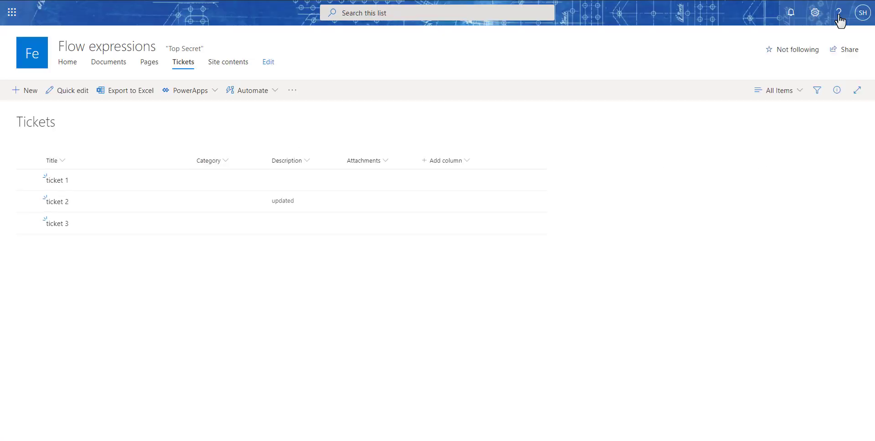
pyautogui.click(861, 16)
pyautogui.click(438, 265)
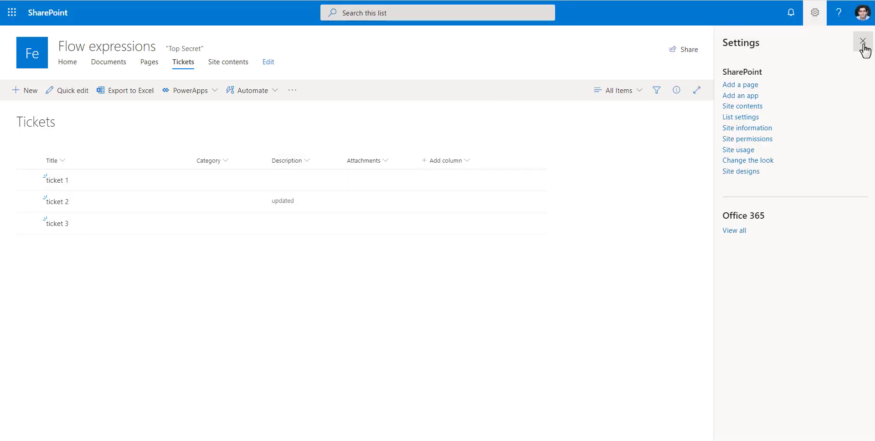
pyautogui.click(860, 43)
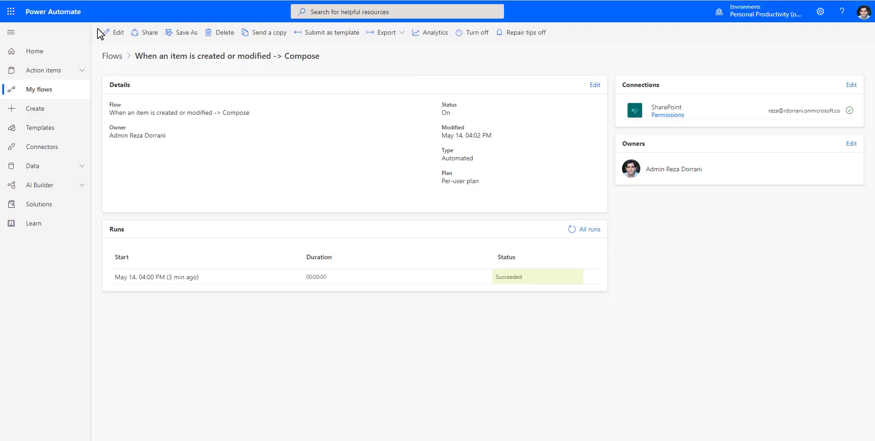
# Reopen the flow for editing and expand its Update item action.
pyautogui.click(100, 33)
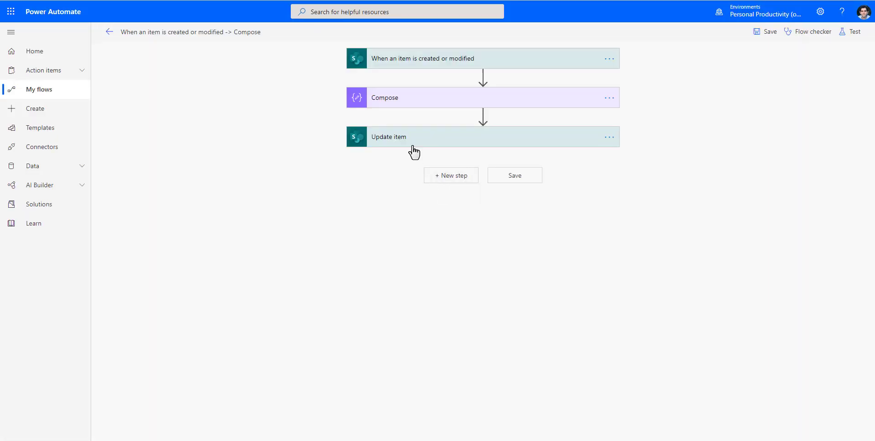
pyautogui.click(415, 143)
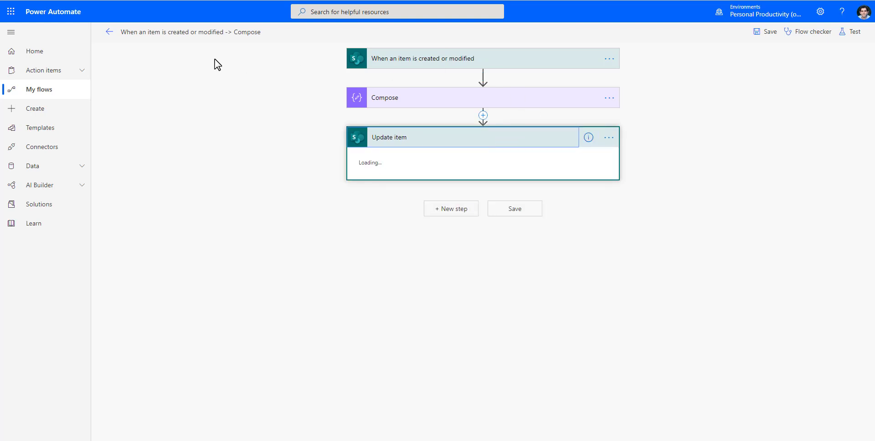
# Check the SharePoint connection's account on the flow's details page, and return to the Update item action in the editor.
pyautogui.click(109, 32)
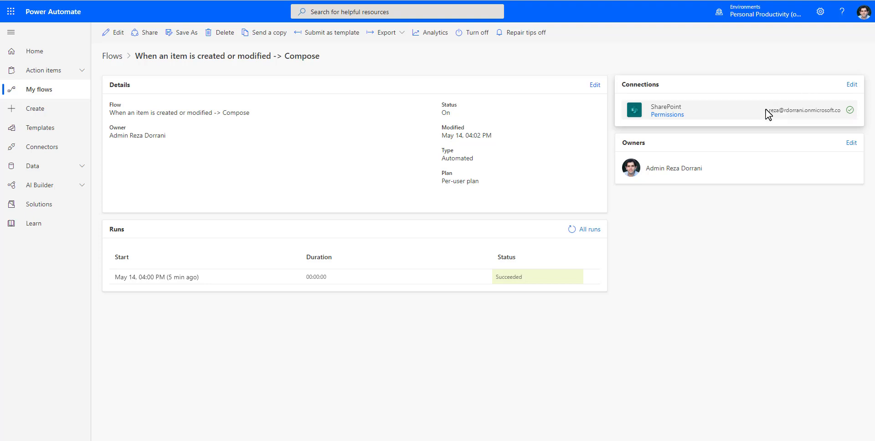
pyautogui.moveTo(768, 112); pyautogui.dragTo(826, 112)
pyautogui.click(621, 179)
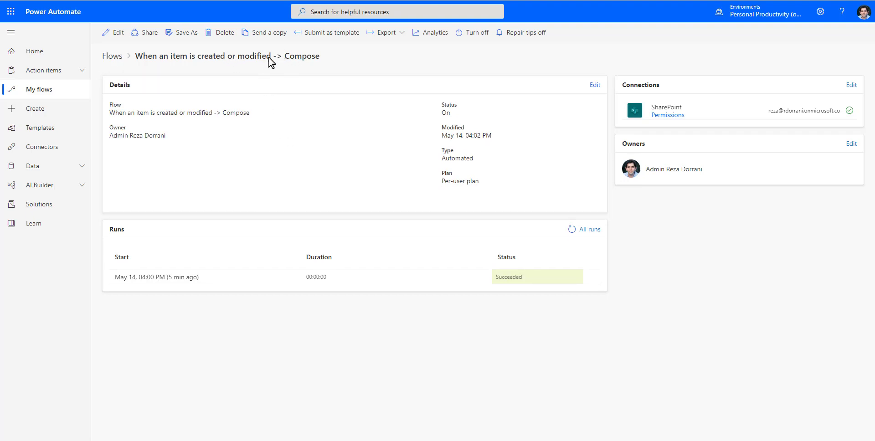
pyautogui.click(109, 33)
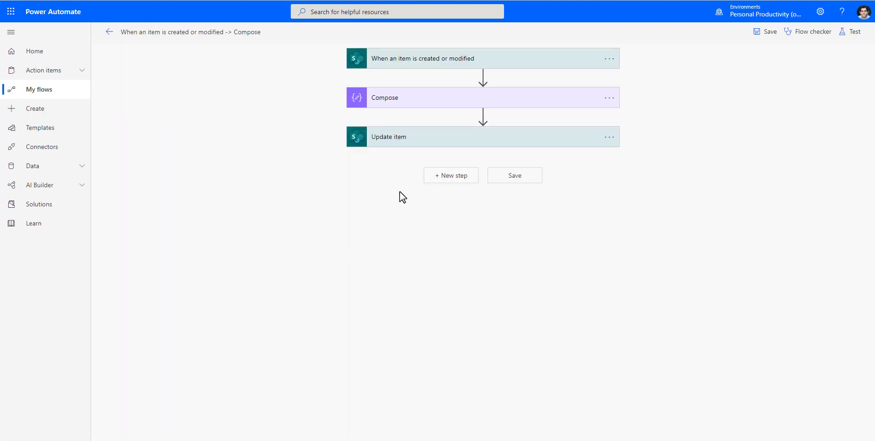
pyautogui.click(416, 143)
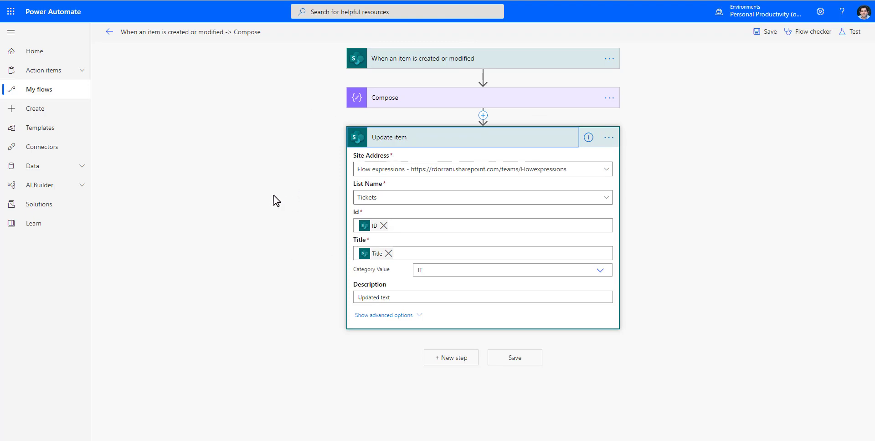
# Remove the existing not(...) expression from the Compose action's Inputs.
pyautogui.click(397, 139)
pyautogui.click(401, 98)
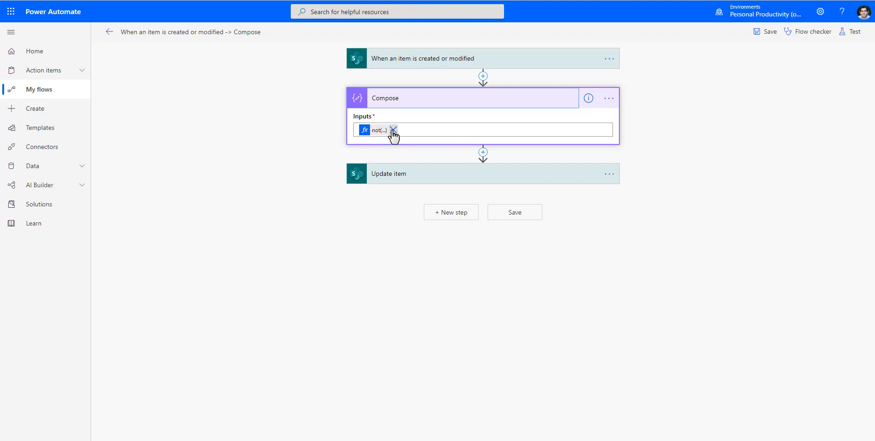
pyautogui.click(379, 131)
pyautogui.press('Escape')
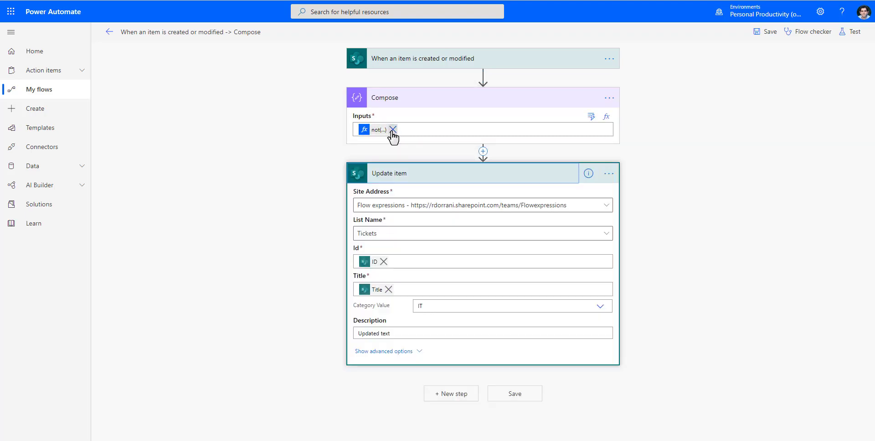
pyautogui.click(393, 131)
pyautogui.click(606, 116)
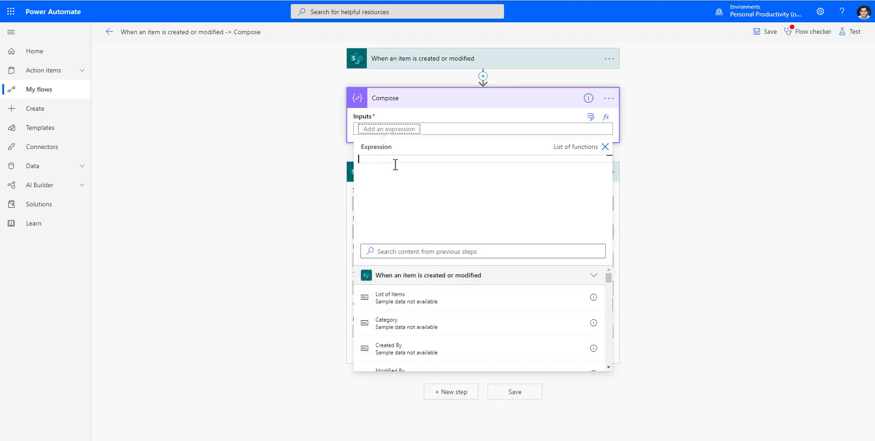
pyautogui.click(250, 226)
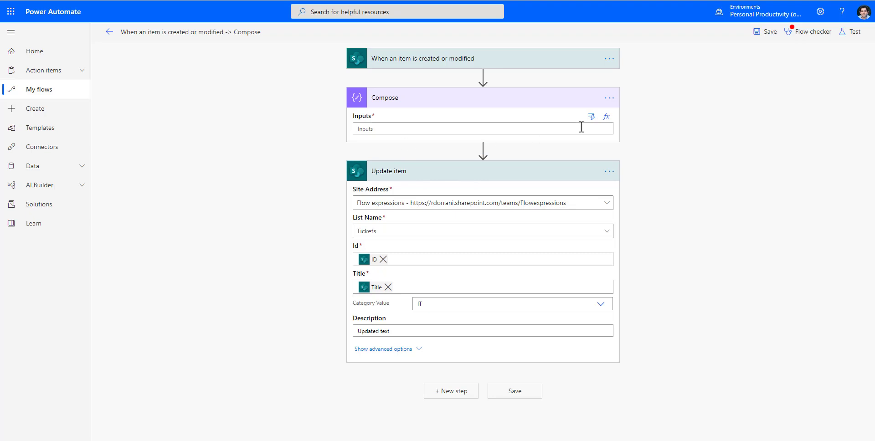
# Start a new expression in the Compose Inputs by finding and inserting the trigger's Modified By Email value.
pyautogui.click(606, 117)
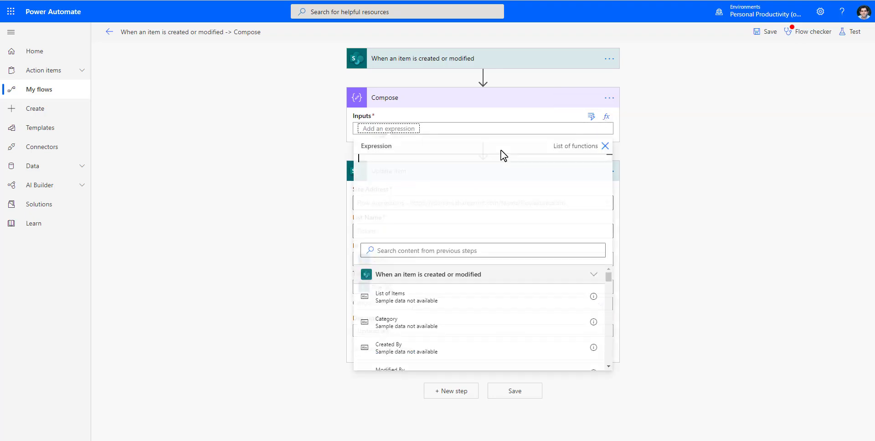
pyautogui.click(392, 252)
pyautogui.write('editor')
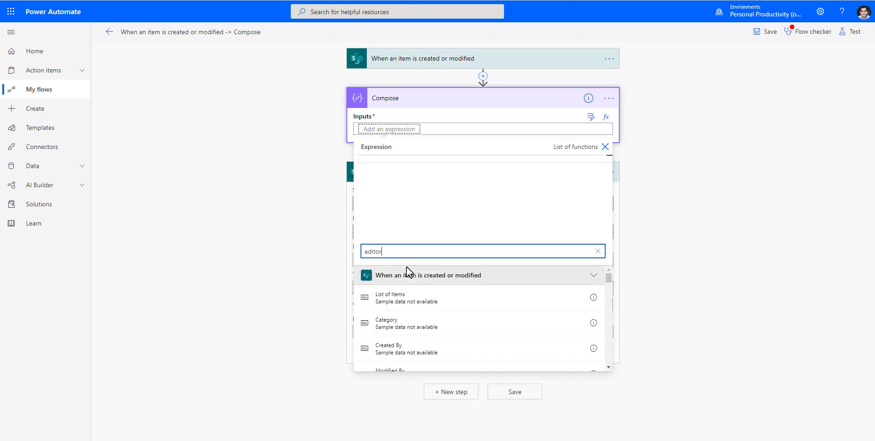
pyautogui.press('BackSpace')
pyautogui.press('BackSpace')
pyautogui.press('BackSpace')
pyautogui.write('modified by')
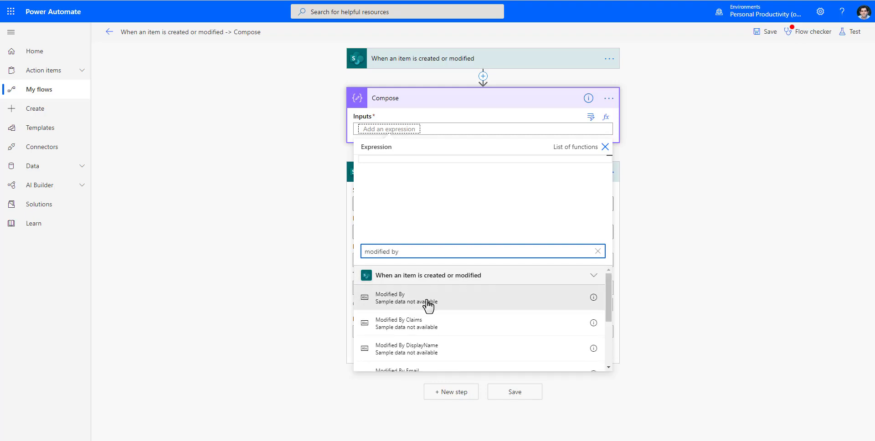
pyautogui.scroll(-2, 429, 304)
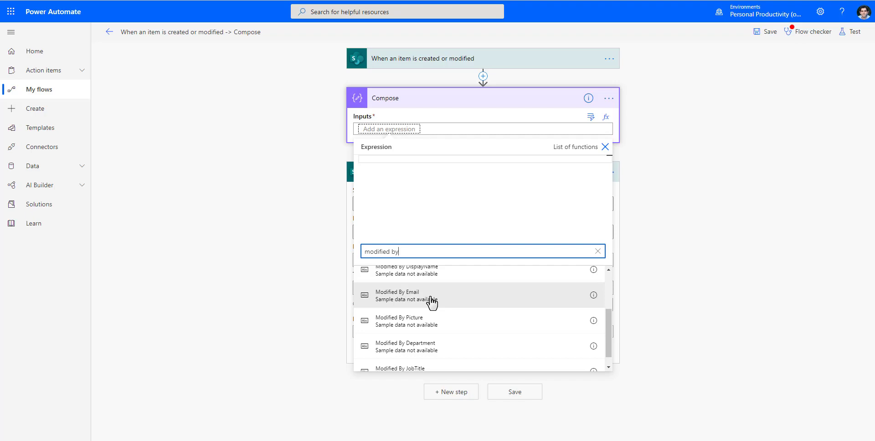
pyautogui.click(431, 298)
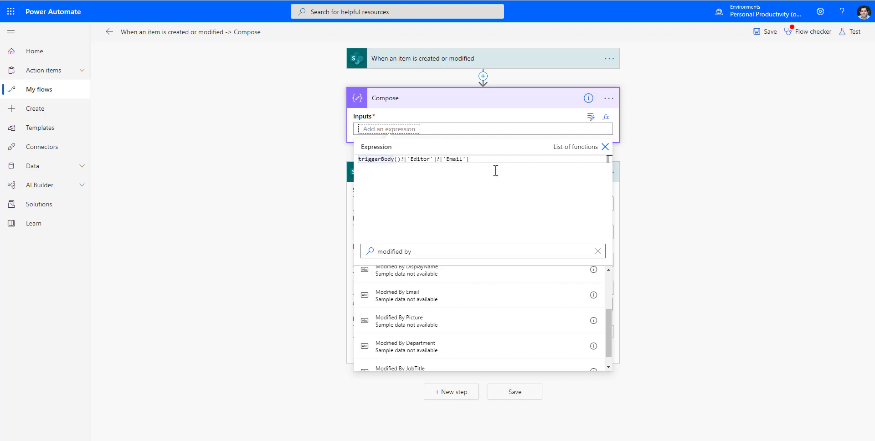
# Wrap the Modified By Email value in an equals( function and begin its second argument with a single quote.
pyautogui.write('equals(')
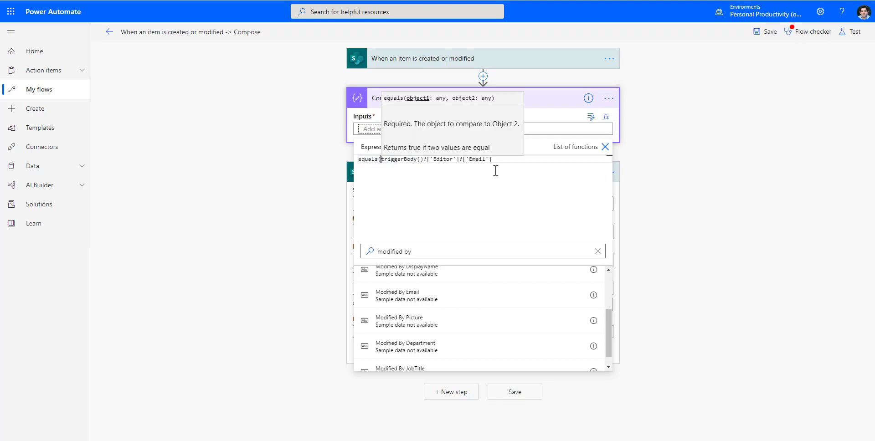
pyautogui.write(',')
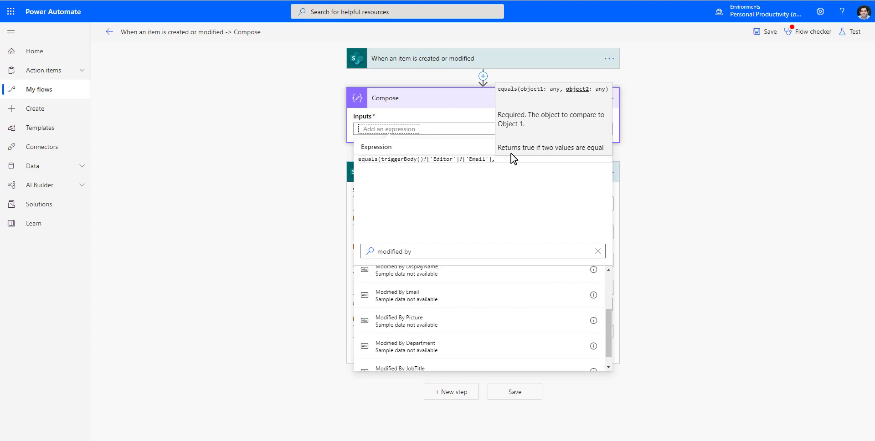
pyautogui.write("'")
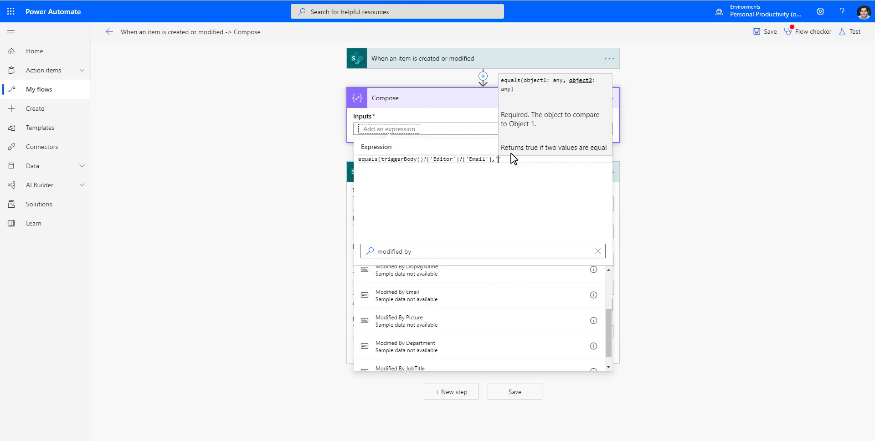
pyautogui.click(777, 130)
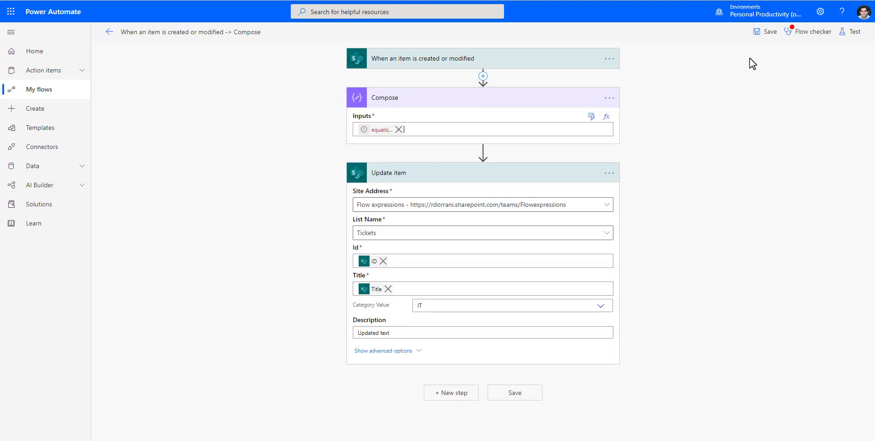
# Copy the signed-in account's email into the equals function as its quoted second argument, and close the function.
pyautogui.click(862, 20)
pyautogui.moveTo(783, 73); pyautogui.dragTo(868, 75)
pyautogui.click(387, 129)
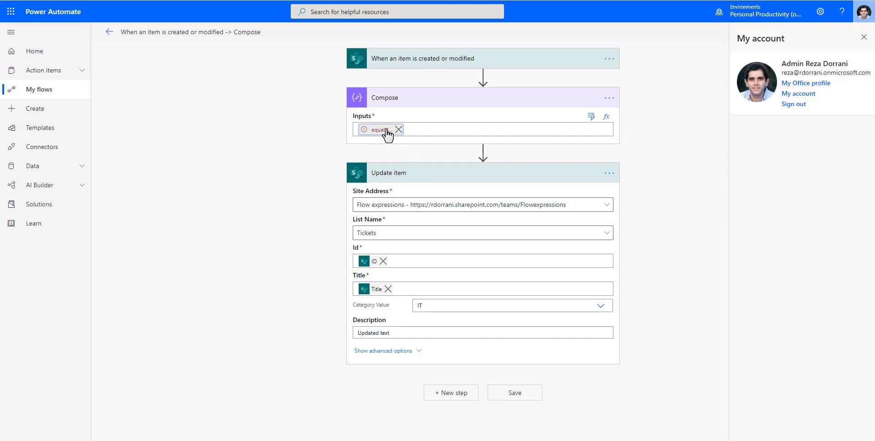
pyautogui.click(500, 160)
pyautogui.hotkey('ctrl', 'v')
pyautogui.write("'")
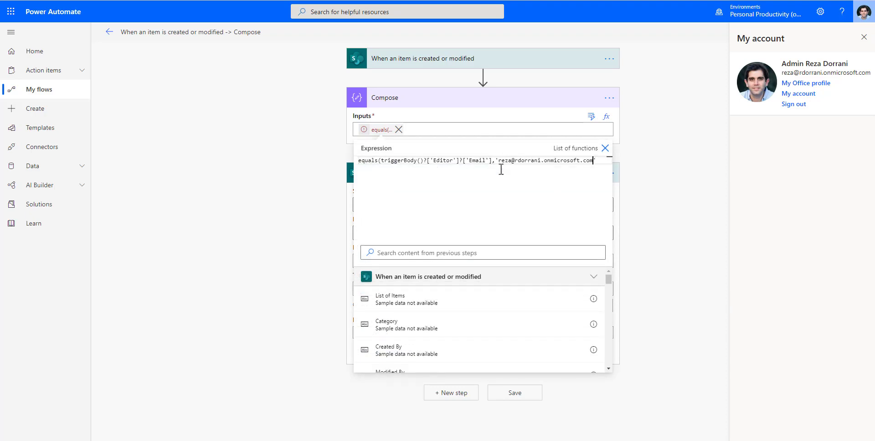
pyautogui.hotkey('ctrl', 'a')
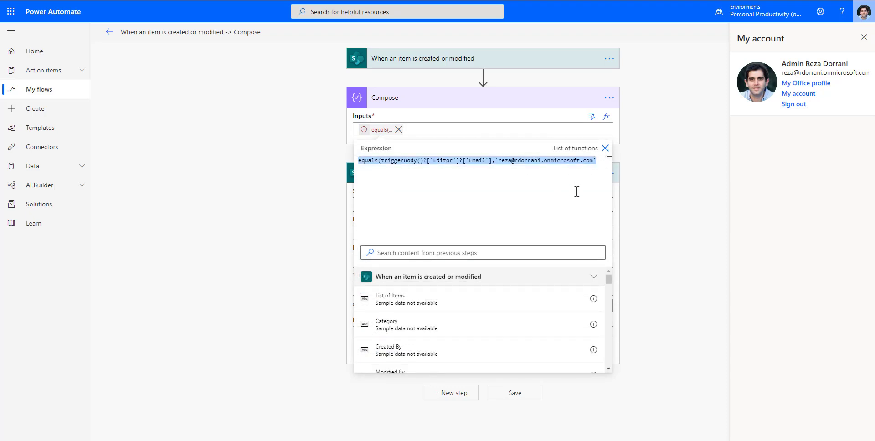
pyautogui.click(576, 191)
pyautogui.write(')')
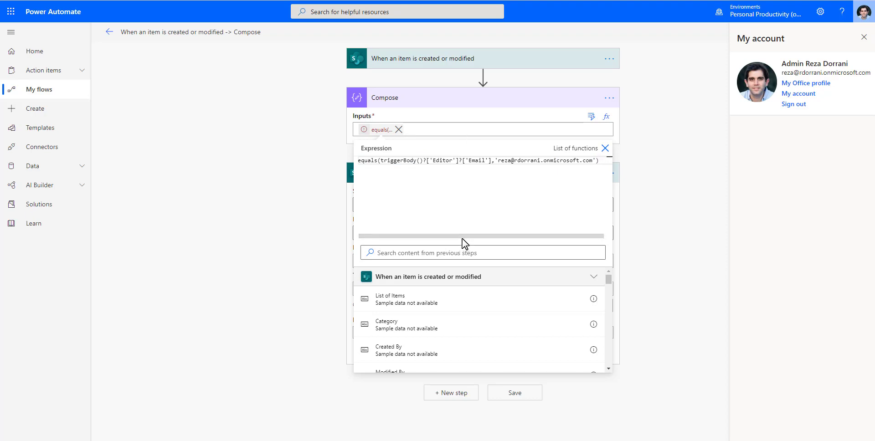
# Negate the Compose expression by enclosing the whole equals function in not(...).
pyautogui.press('Home')
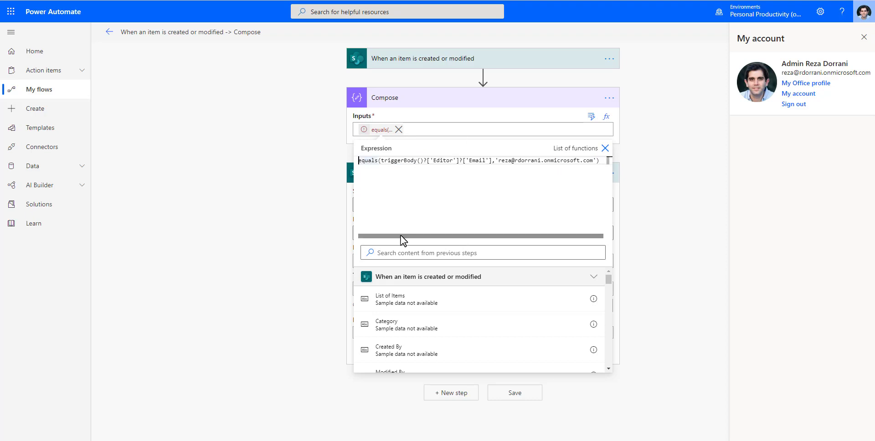
pyautogui.write('not(')
pyautogui.press('End')
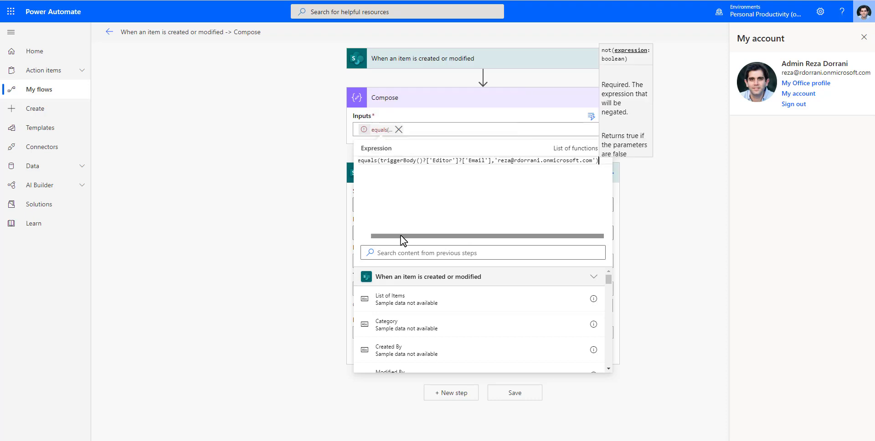
pyautogui.write(')')
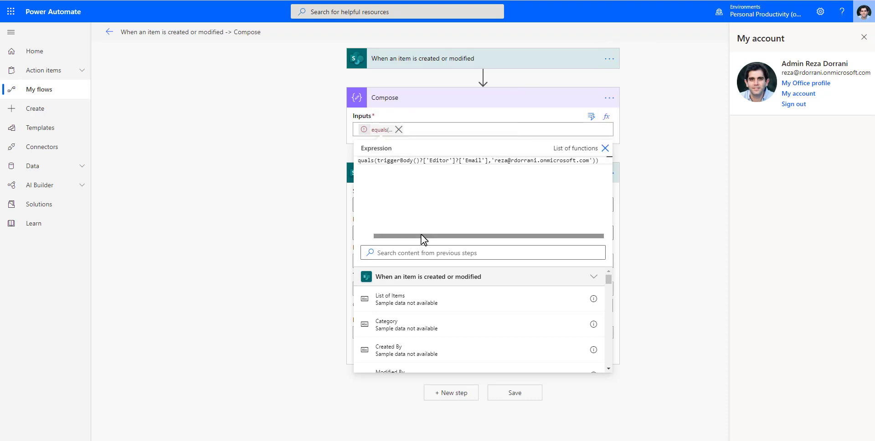
pyautogui.moveTo(420, 235); pyautogui.dragTo(319, 238)
pyautogui.click(663, 189)
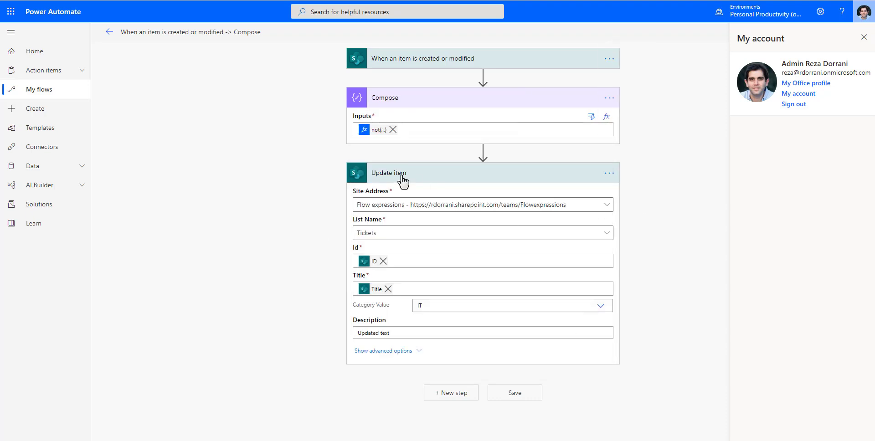
# Break the Compose expression onto a second line before the quoted email argument.
pyautogui.click(380, 130)
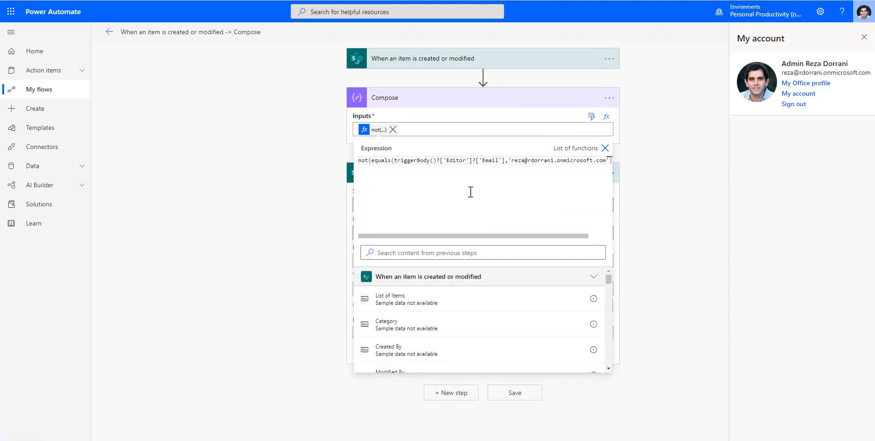
pyautogui.click(509, 160)
pyautogui.press('Return')
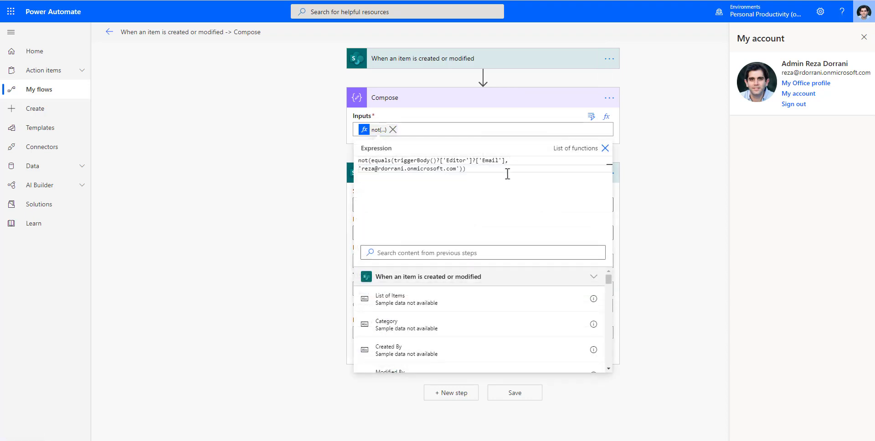
pyautogui.click(720, 175)
# Copy the Compose expression into the trigger's settings as a trigger condition, prefixed with @.
pyautogui.click(381, 130)
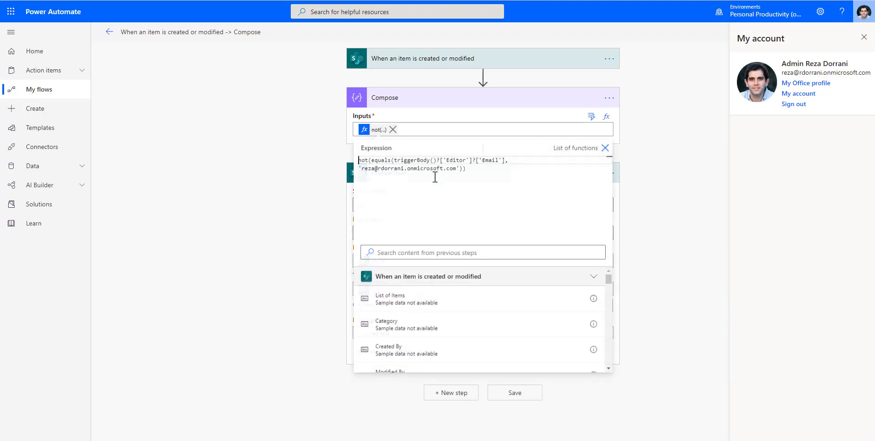
pyautogui.hotkey('ctrl', 'a')
pyautogui.hotkey('ctrl', 'c')
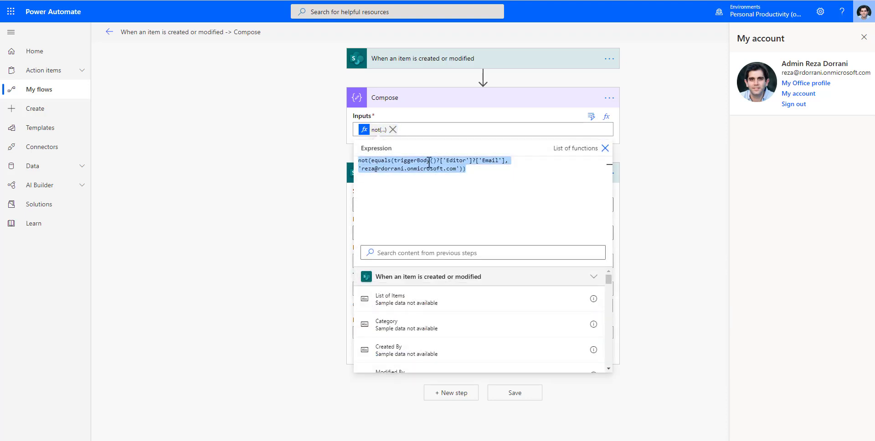
pyautogui.click(416, 59)
pyautogui.click(605, 59)
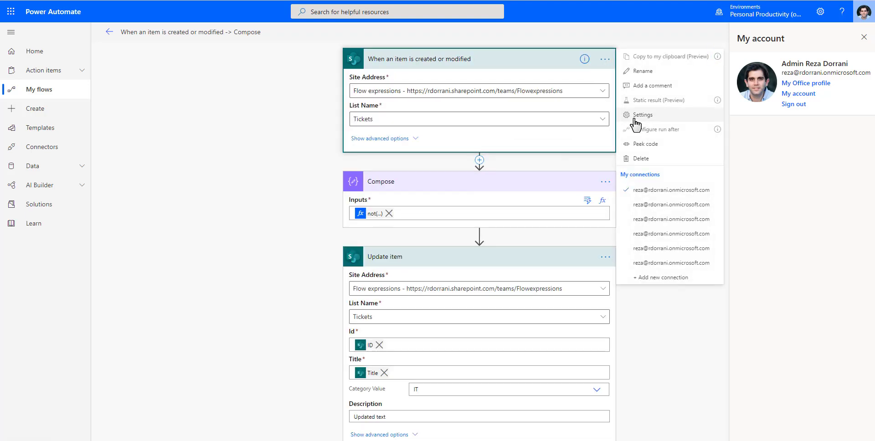
pyautogui.click(630, 120)
pyautogui.click(370, 362)
pyautogui.hotkey('ctrl', 'v')
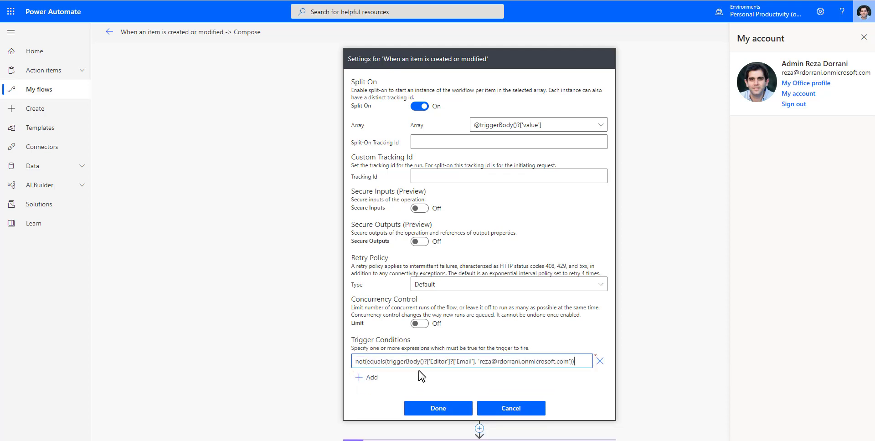
pyautogui.write('@')
pyautogui.click(436, 408)
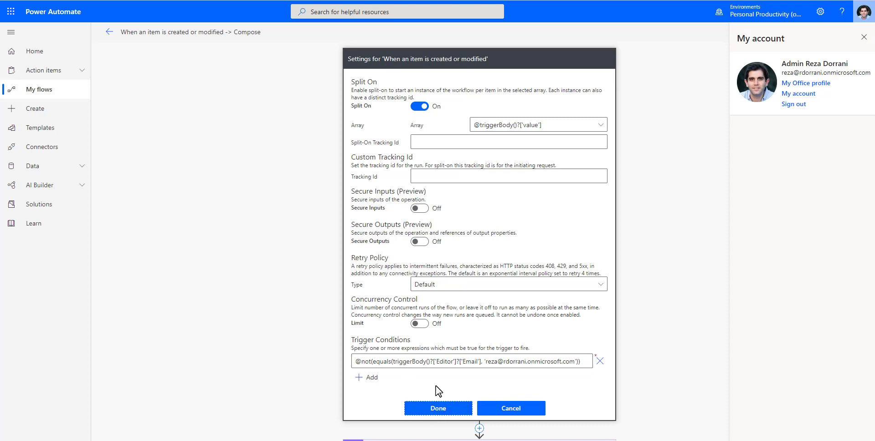
# Review the email used in the trigger condition and apply the trigger's settings.
pyautogui.scroll(-2, 435, 385)
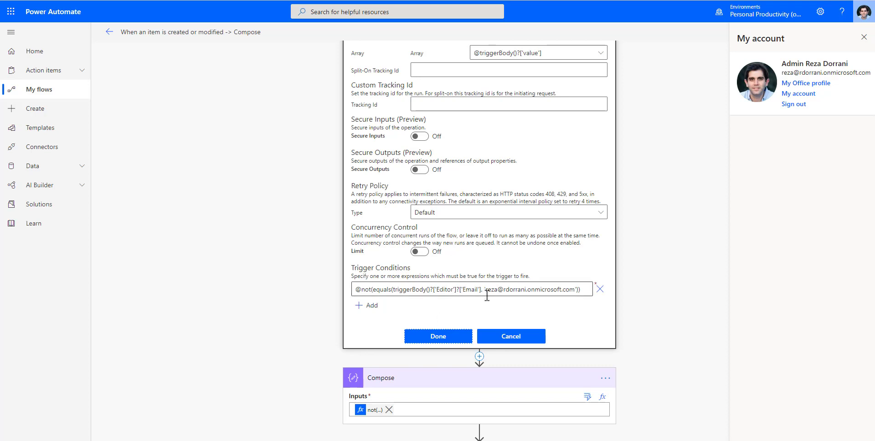
pyautogui.moveTo(485, 290); pyautogui.dragTo(507, 290)
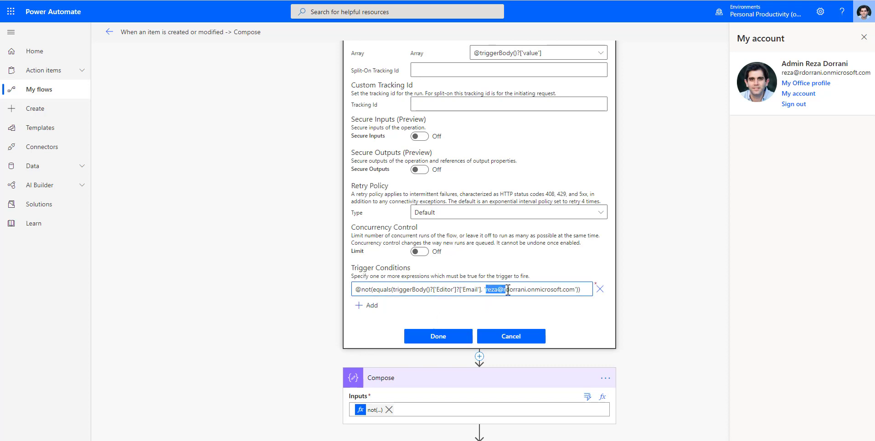
pyautogui.click(502, 291)
pyautogui.click(491, 290)
pyautogui.click(438, 336)
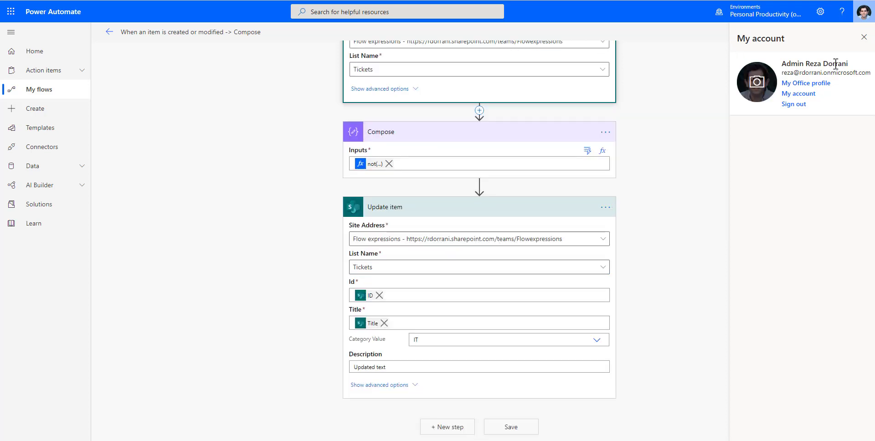
# Close the account details and save the flow with its trigger condition.
pyautogui.click(863, 37)
pyautogui.scroll(1, 691, 177)
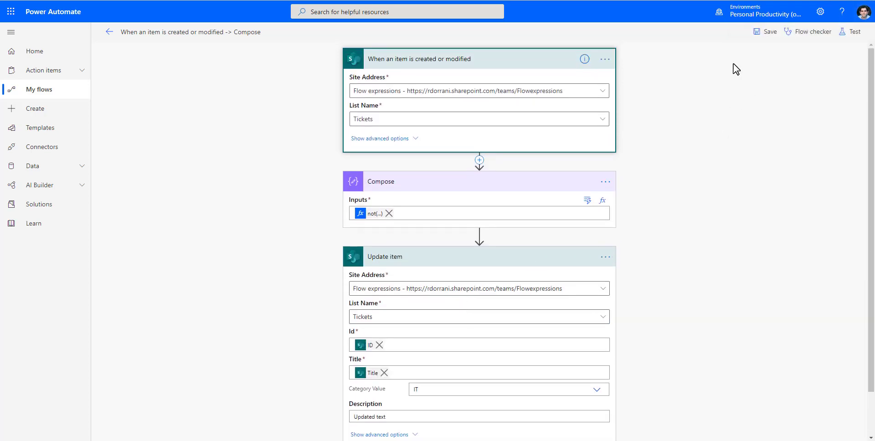
pyautogui.click(765, 32)
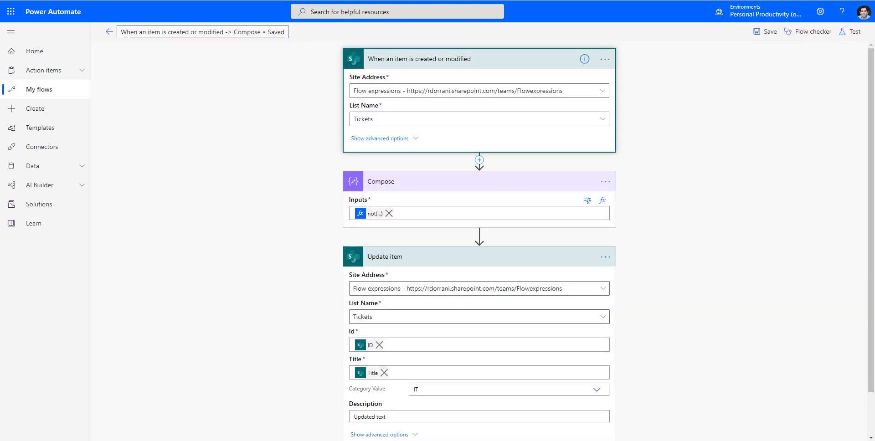
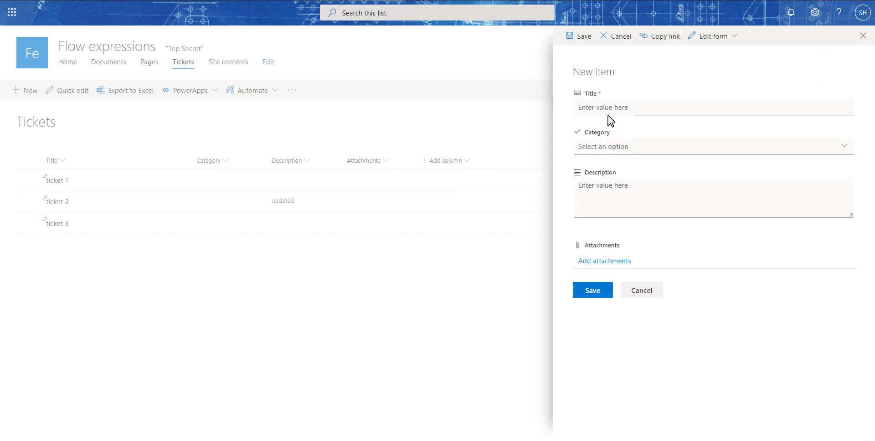
# Create a new item titled "Ticket 4" in the SharePoint Tickets list.
pyautogui.click(622, 114)
pyautogui.write('Ticket 4')
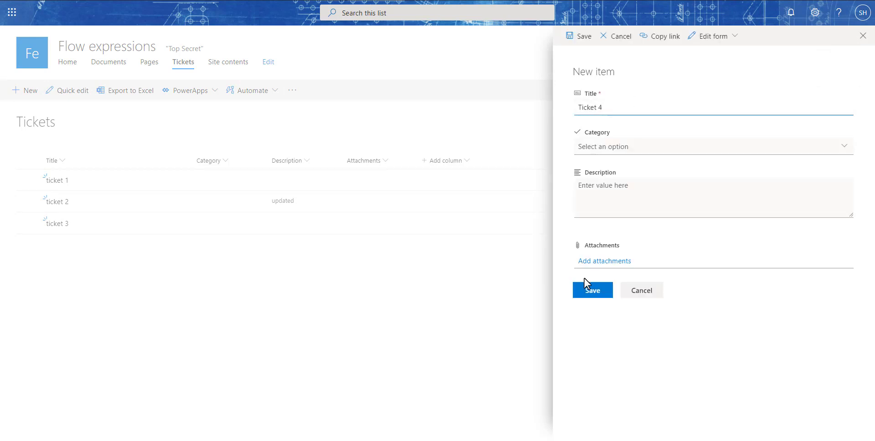
pyautogui.click(589, 296)
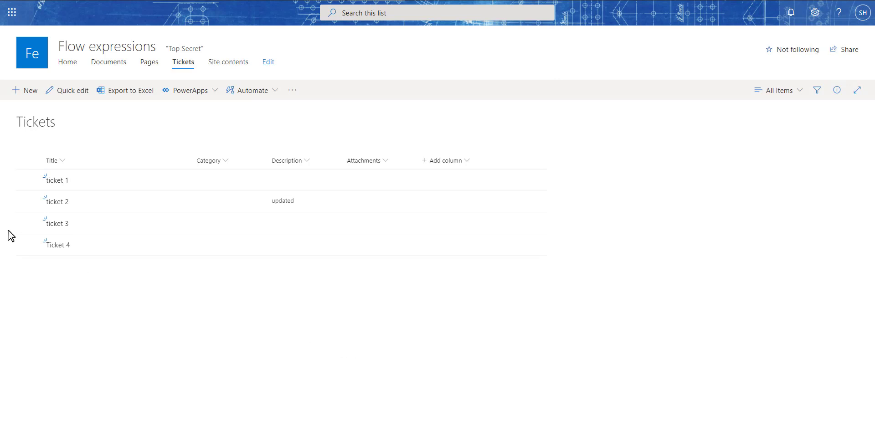
# Change the title of ticket 1 to "ticket 1 - updated" and save the item.
pyautogui.click(28, 180)
pyautogui.click(18, 90)
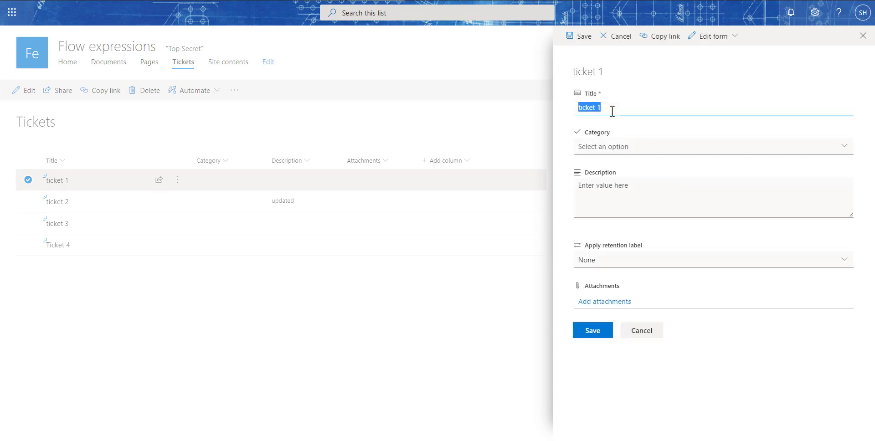
pyautogui.click(613, 111)
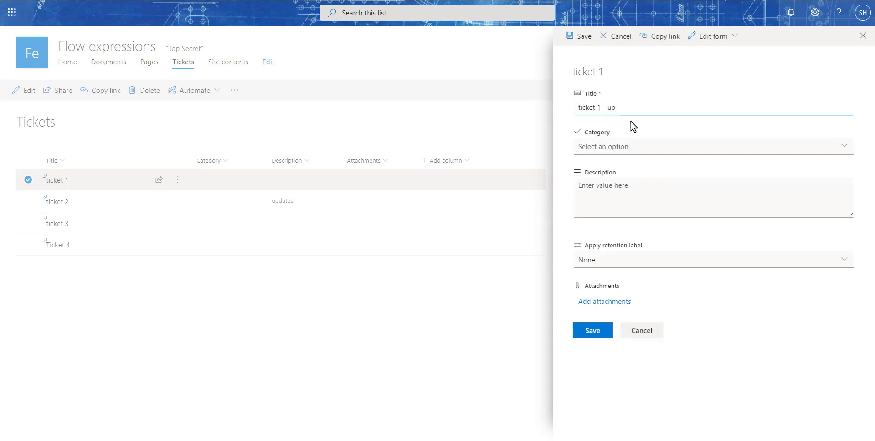
pyautogui.write('- updated')
pyautogui.click(577, 336)
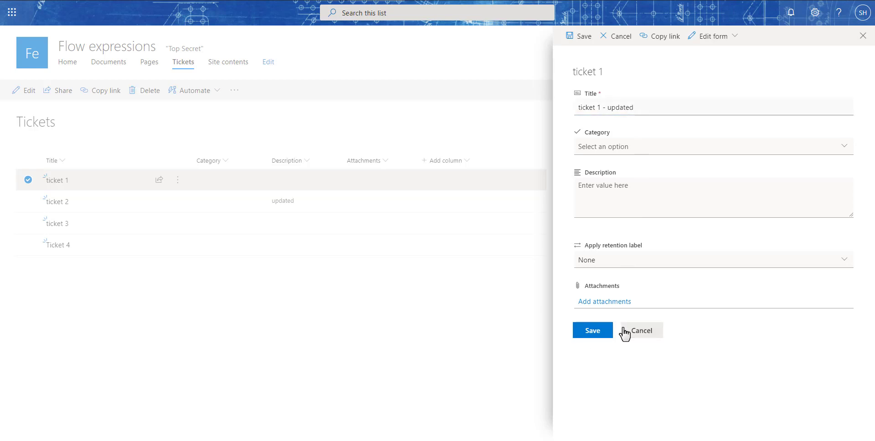
pyautogui.click(581, 338)
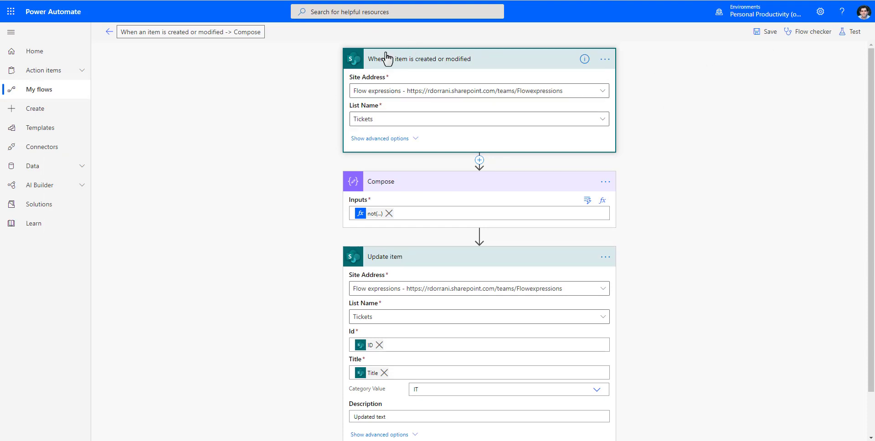
# Switch to Power Automate, leave the flow editor, and check the flow's run history, reloading the details page.
pyautogui.scroll(-1, 455, 181)
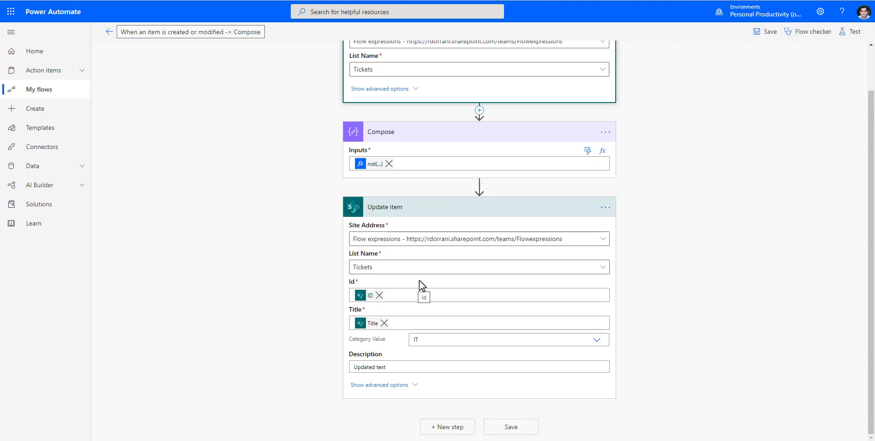
pyautogui.scroll(1, 420, 284)
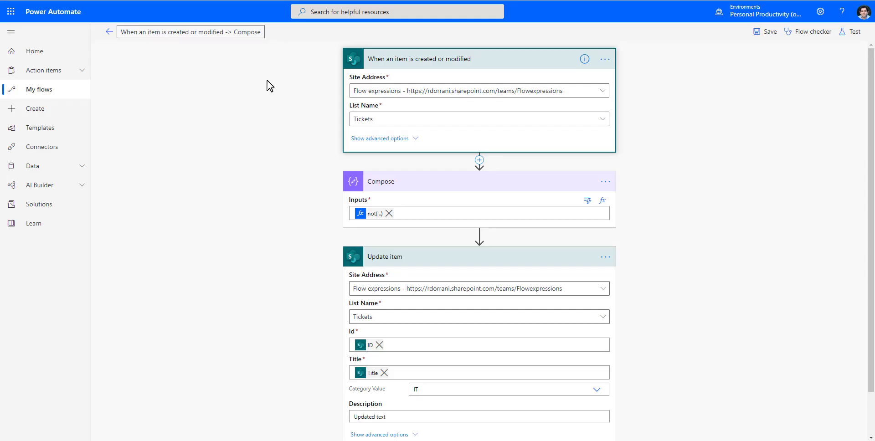
pyautogui.click(109, 32)
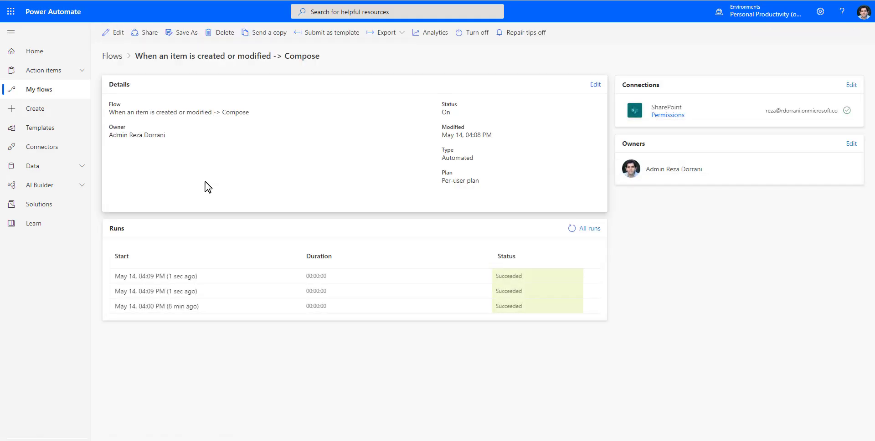
pyautogui.rightClick(279, 145)
pyautogui.click(244, 192)
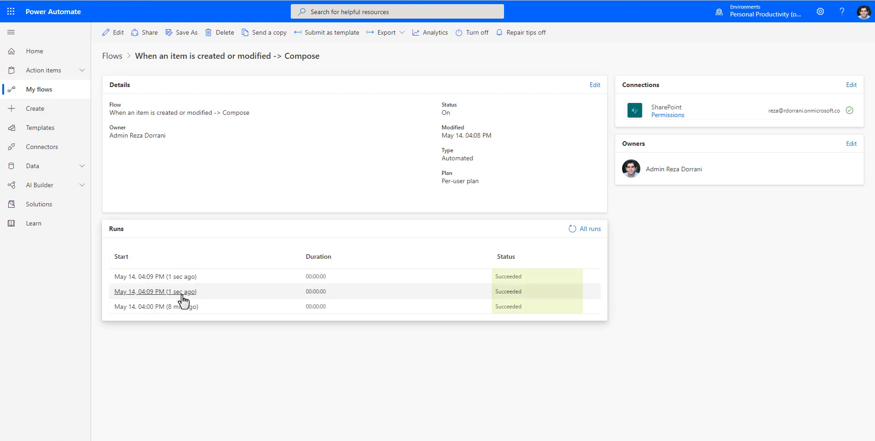
pyautogui.rightClick(287, 139)
pyautogui.click(328, 169)
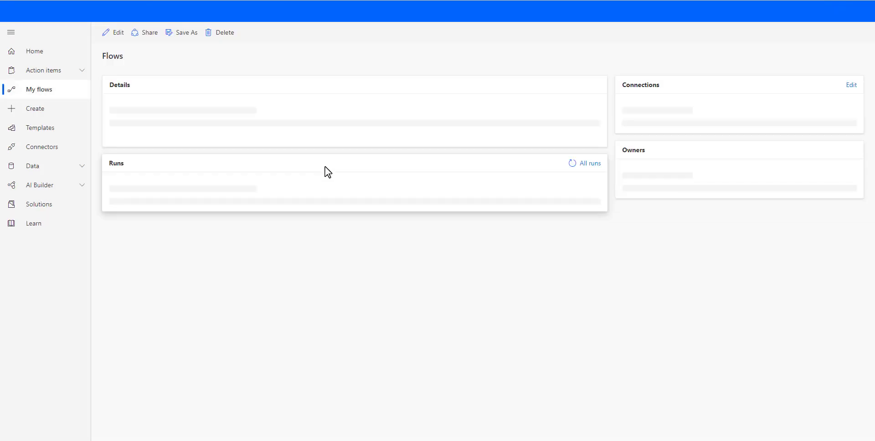
pyautogui.rightClick(325, 160)
pyautogui.click(355, 190)
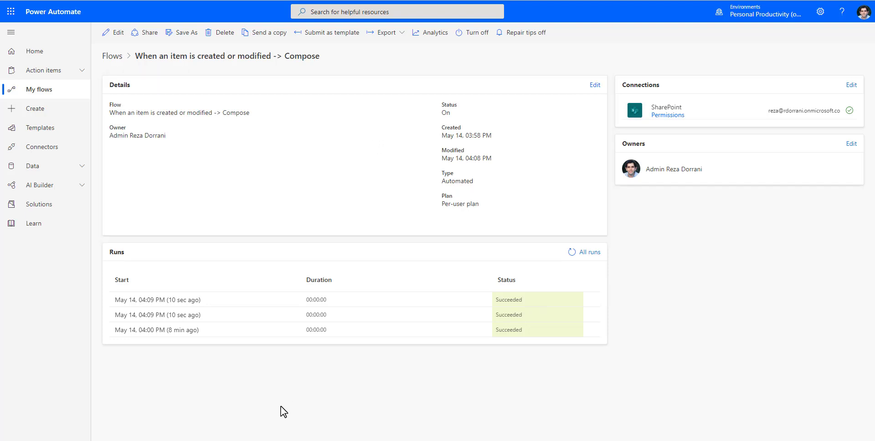
pyautogui.click(264, 415)
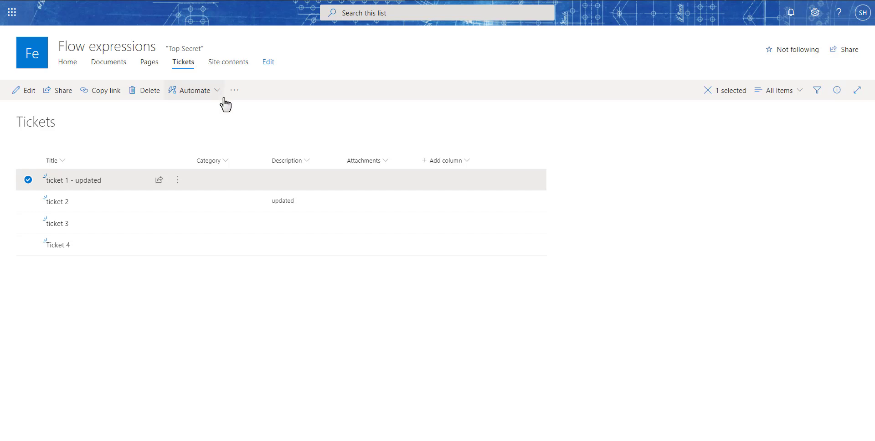
# Reload the SharePoint Tickets list and check the category and description of "ticket 1 - updated" and "Ticket 4".
pyautogui.press('F5')
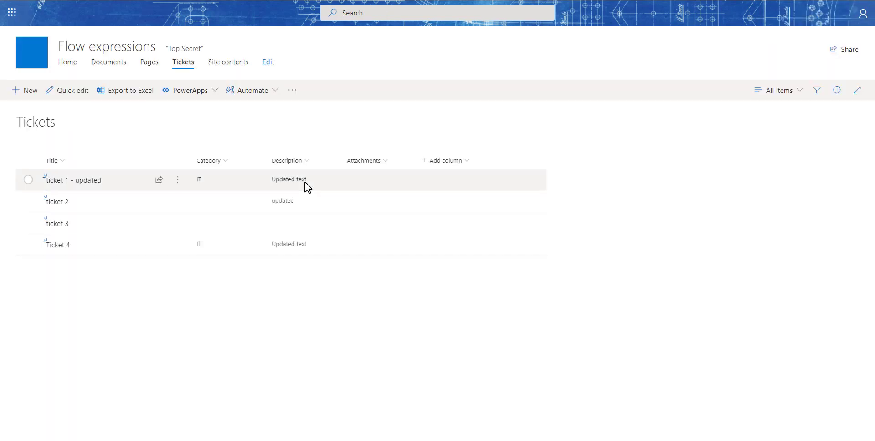
pyautogui.click(28, 179)
pyautogui.click(28, 245)
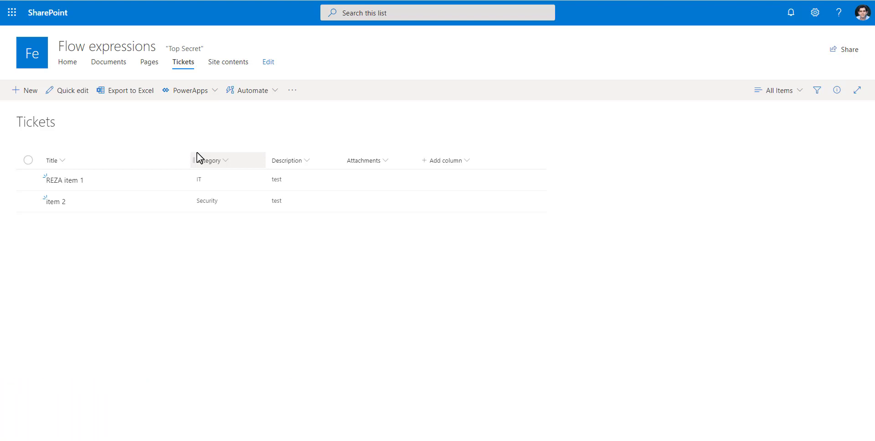
pyautogui.click(32, 179)
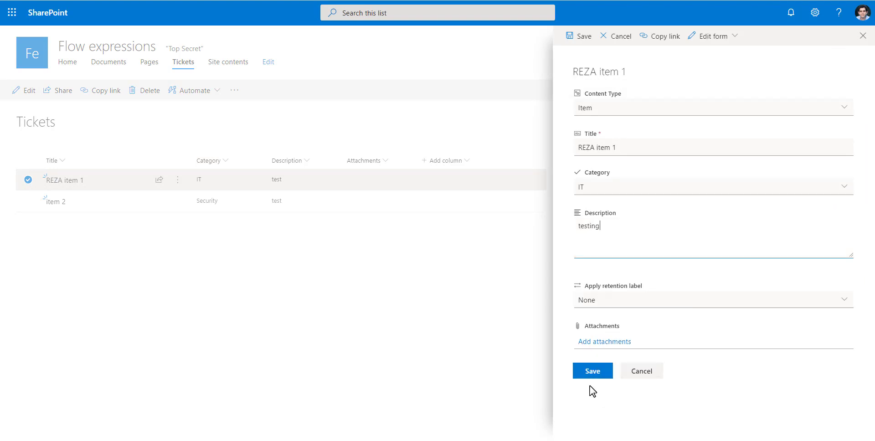
pyautogui.click(607, 190)
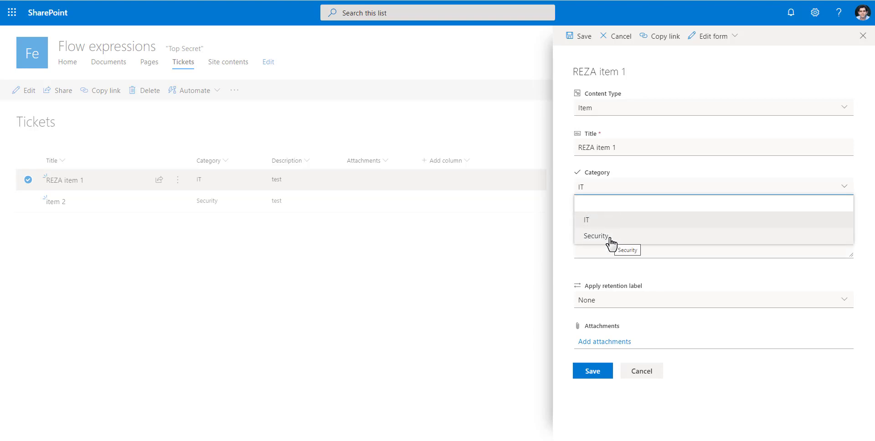
pyautogui.click(619, 275)
pyautogui.click(641, 373)
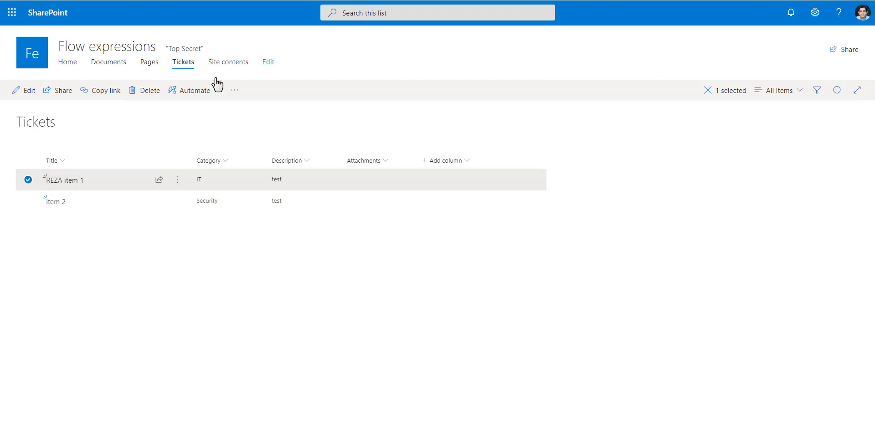
pyautogui.press('Escape')
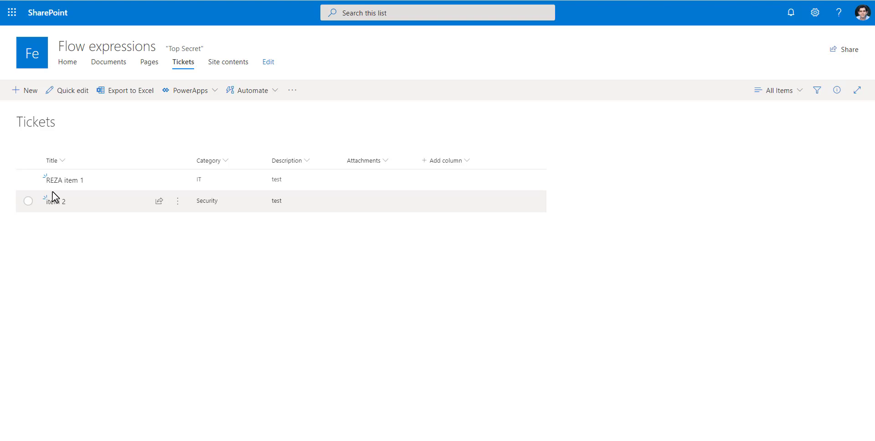
# Customize the Tickets list form with Power Apps and inspect its Attachments card and Category field.
pyautogui.click(193, 91)
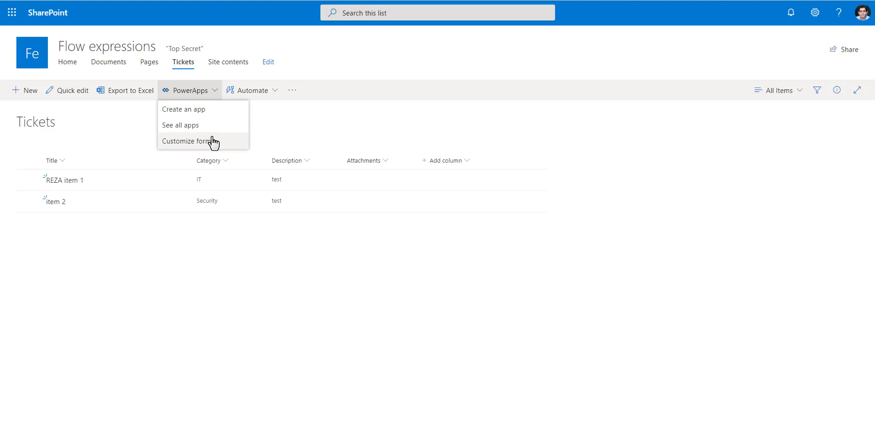
pyautogui.click(522, 260)
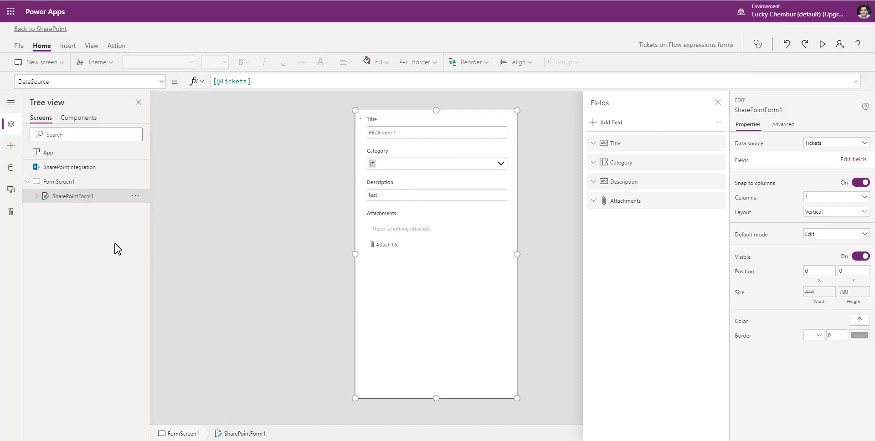
pyautogui.click(406, 268)
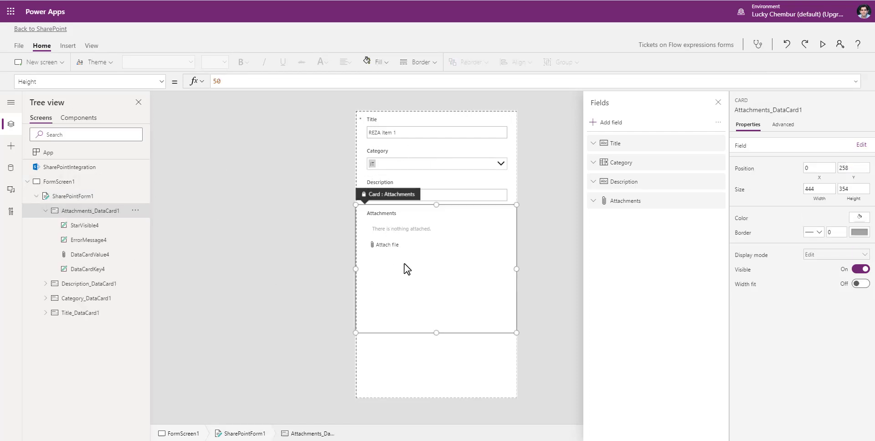
pyautogui.click(37, 196)
pyautogui.click(409, 162)
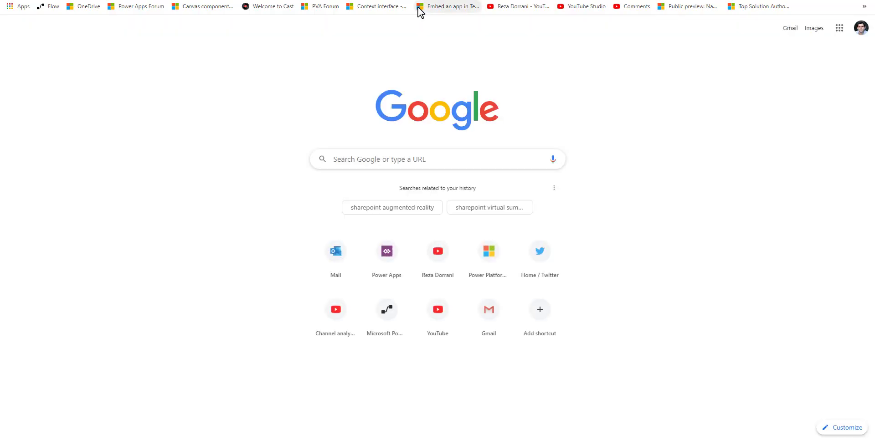
# Create a single-line-of-text column for the Tickets list in its SharePoint list settings.
pyautogui.write('flo')
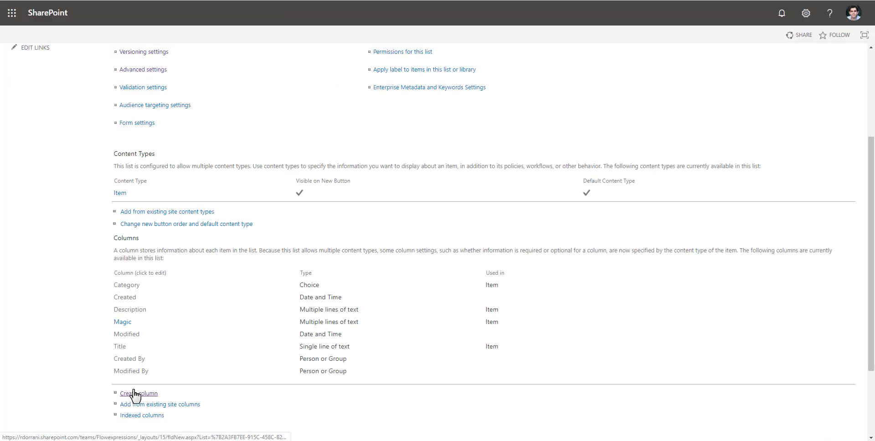
pyautogui.click(135, 394)
pyautogui.write('f')
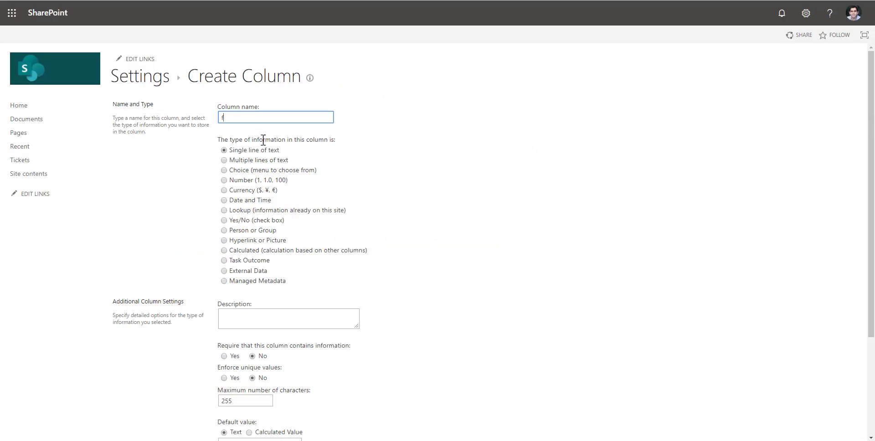
pyautogui.write('ry')
pyautogui.scroll(-3, 232, 240)
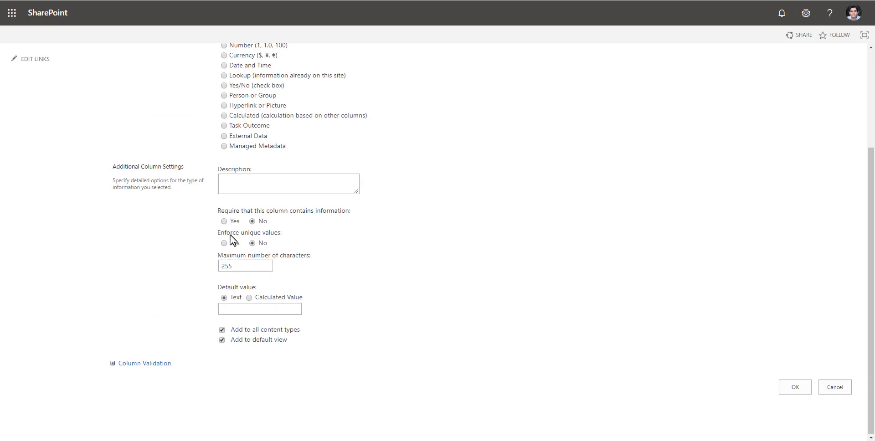
pyautogui.click(805, 387)
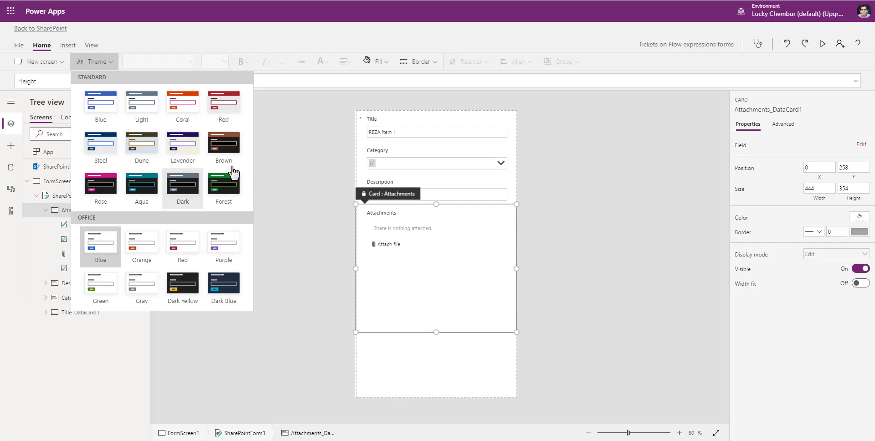
# Switch to Power Apps, apply the Lavender theme to the Tickets form, and save and publish it to SharePoint.
pyautogui.click(184, 169)
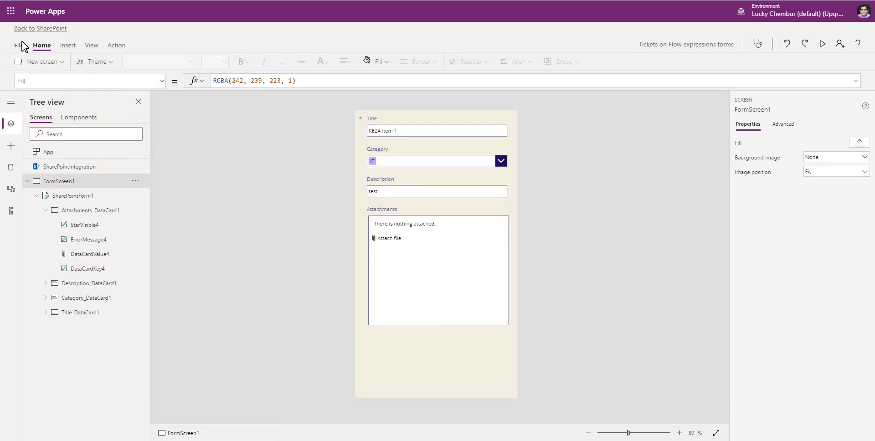
pyautogui.click(19, 45)
pyautogui.click(134, 187)
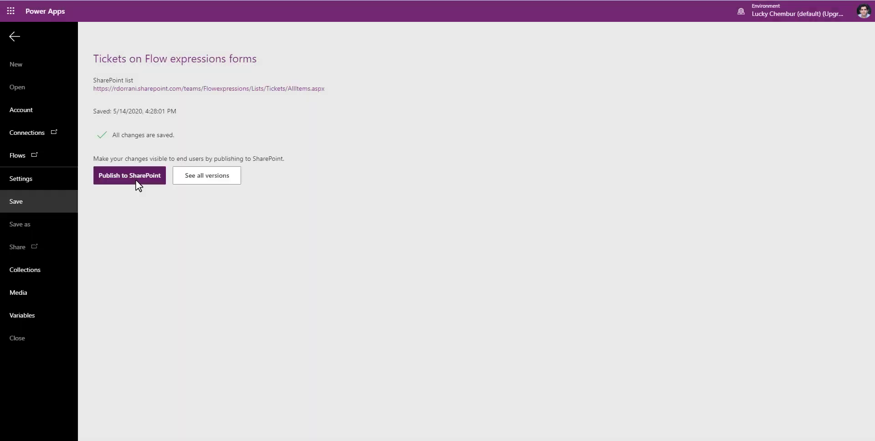
pyautogui.click(136, 180)
pyautogui.click(497, 251)
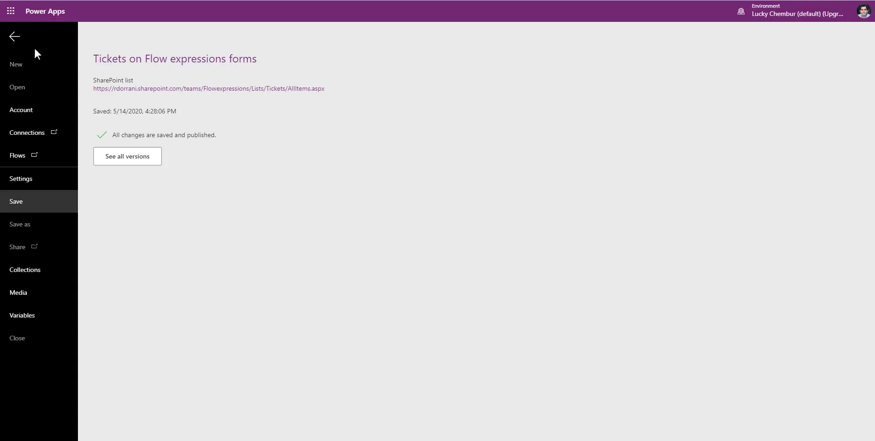
# Return to the form editor and refresh the Tickets data source.
pyautogui.click(15, 37)
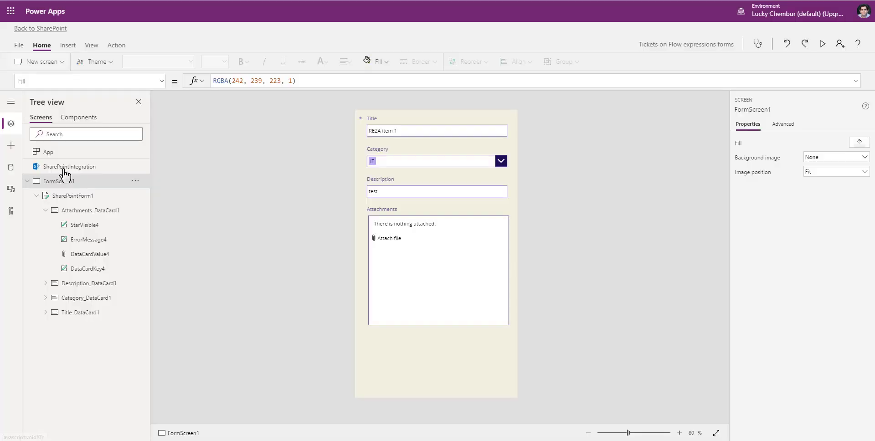
pyautogui.click(11, 167)
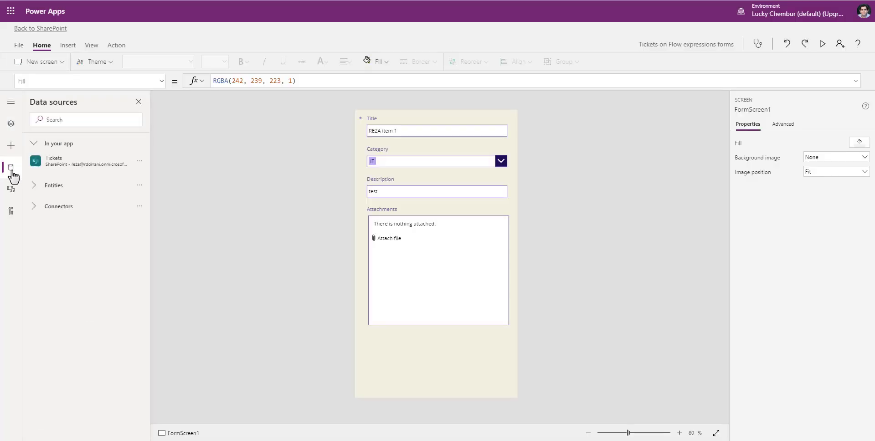
pyautogui.click(140, 161)
pyautogui.click(161, 195)
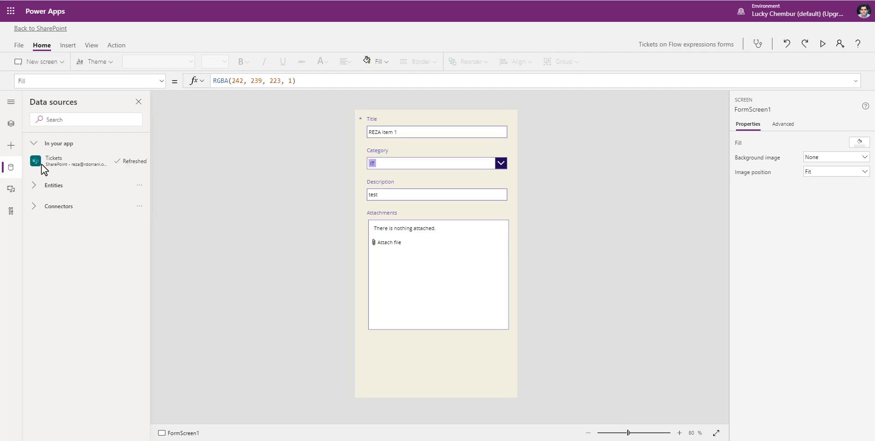
# Add the runtheflow field to the Tickets SharePoint form.
pyautogui.click(427, 362)
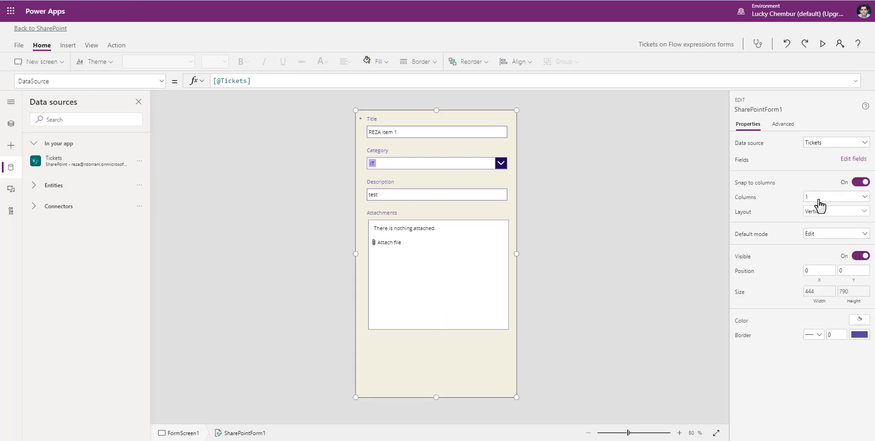
pyautogui.click(847, 161)
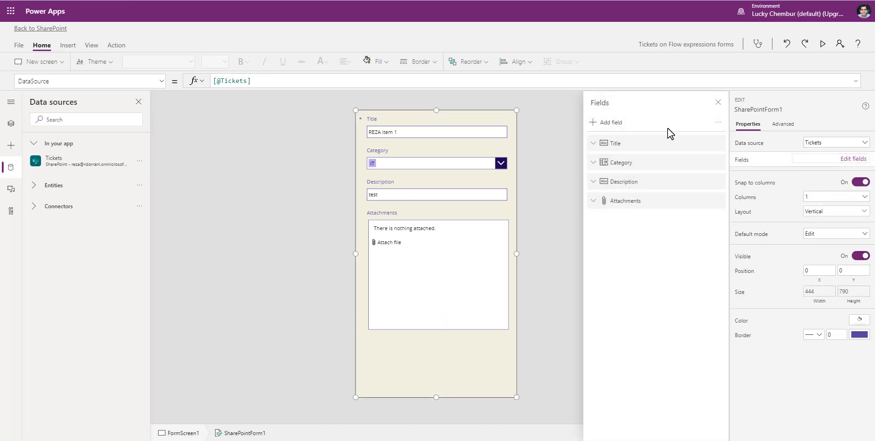
pyautogui.click(593, 123)
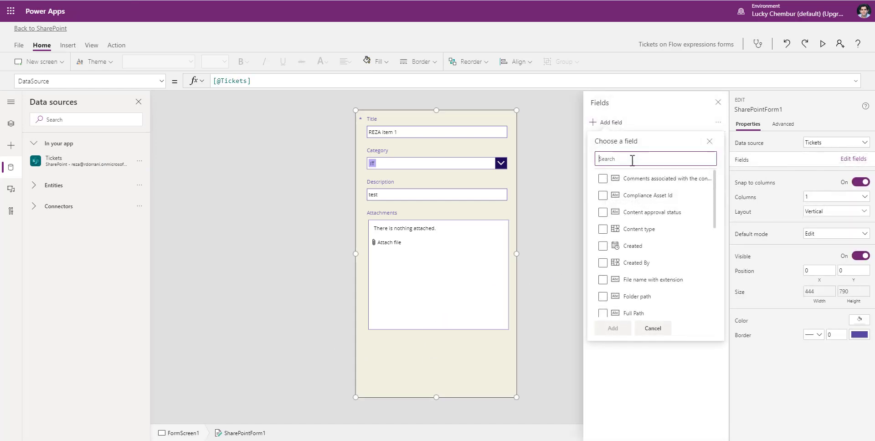
pyautogui.write('runth')
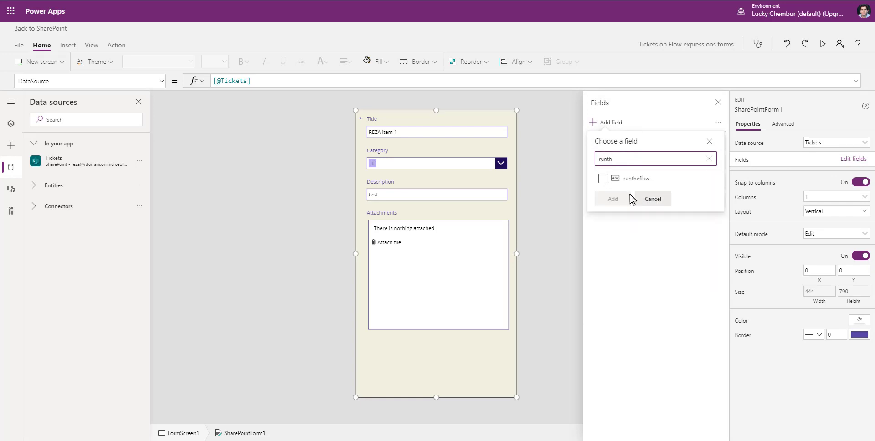
pyautogui.click(602, 178)
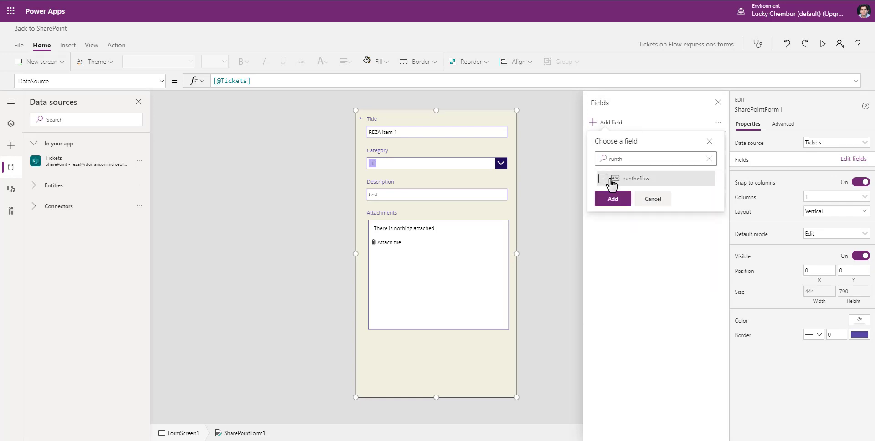
pyautogui.click(613, 199)
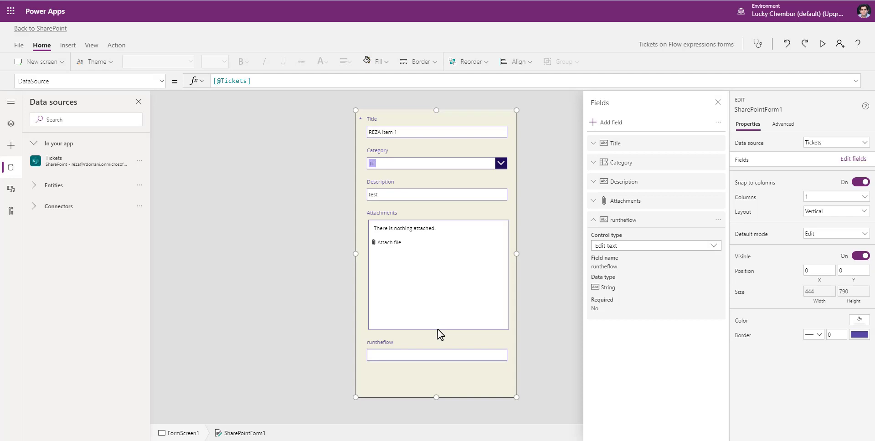
# Unlock the runtheflow card's properties and open its Default formula for editing.
pyautogui.click(391, 349)
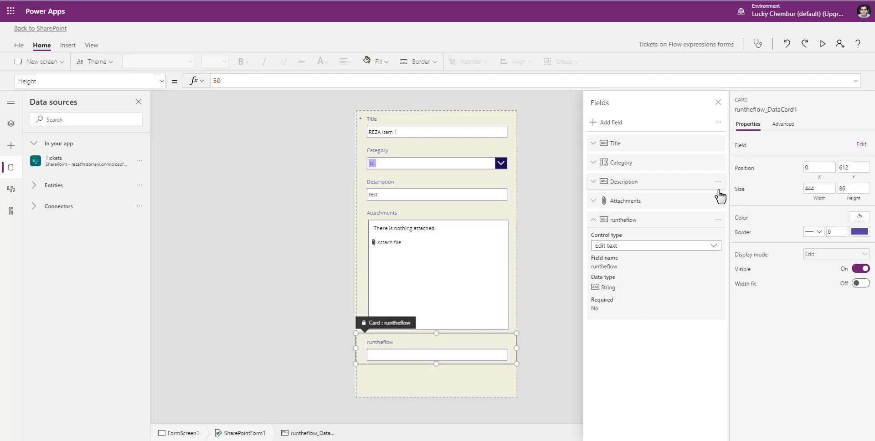
pyautogui.click(783, 124)
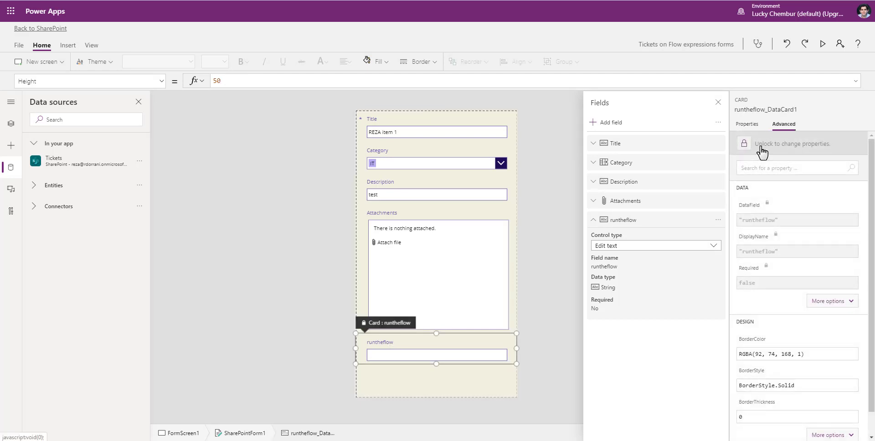
pyautogui.click(759, 146)
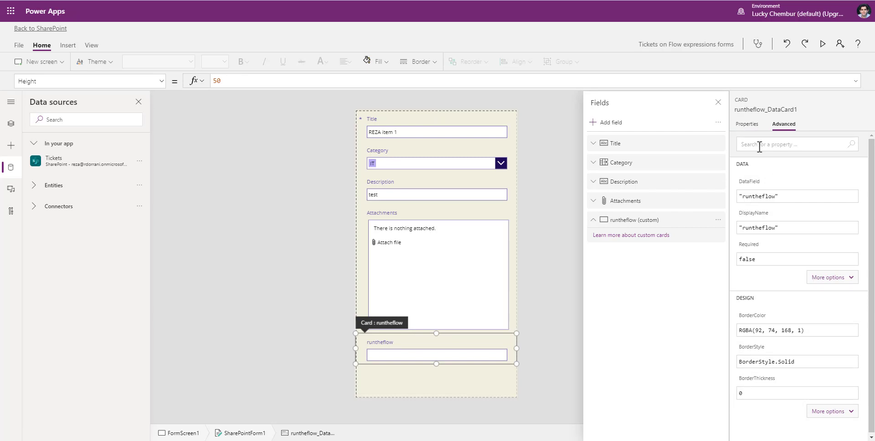
pyautogui.write('defaul')
pyautogui.click(308, 81)
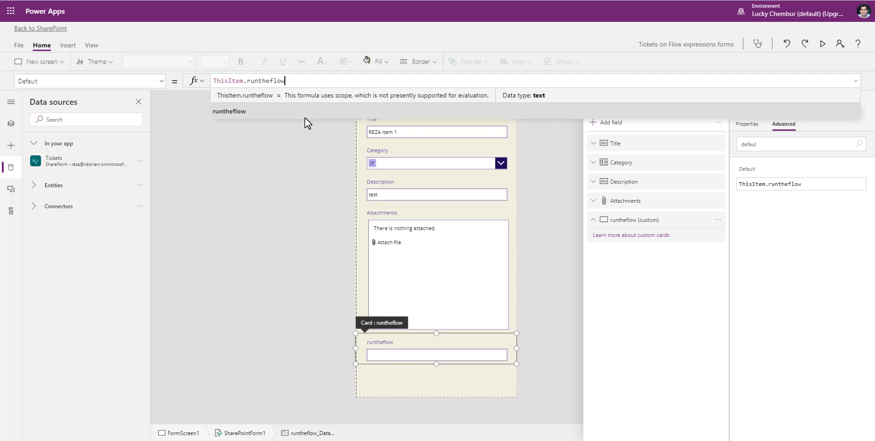
# Set the runtheflow card's Default formula to If(SharePointForm1.DisplayMode=DisplayMode.Edit,"yes","no").
pyautogui.click(391, 338)
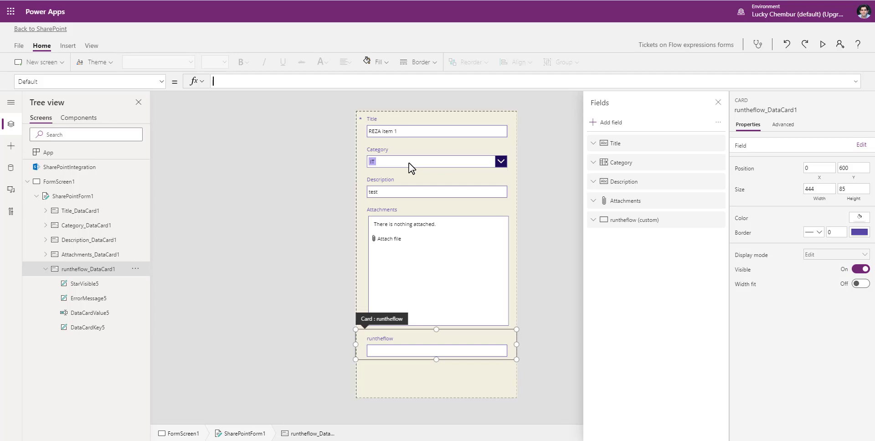
pyautogui.write('f(share')
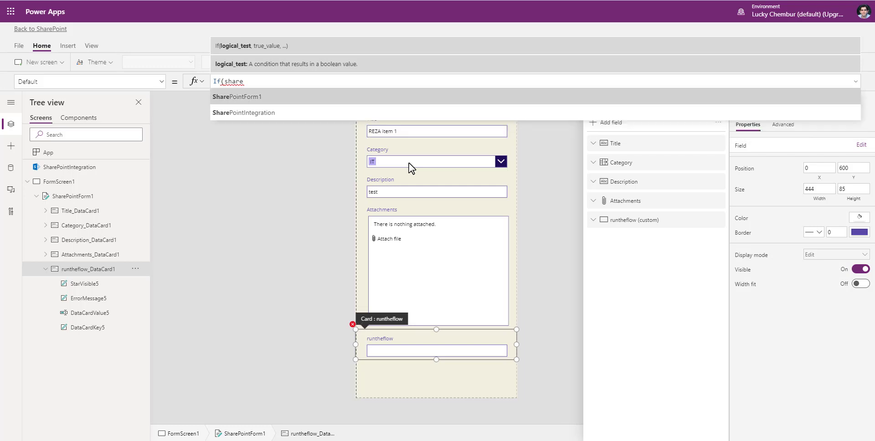
pyautogui.press('Tab')
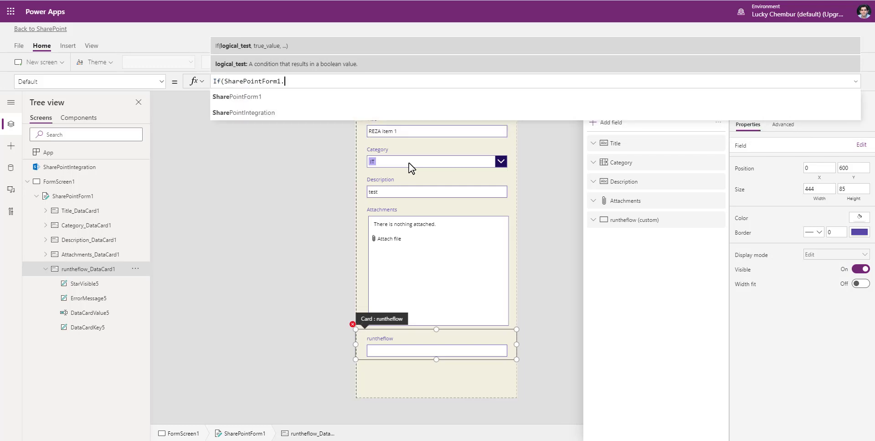
pyautogui.write('.')
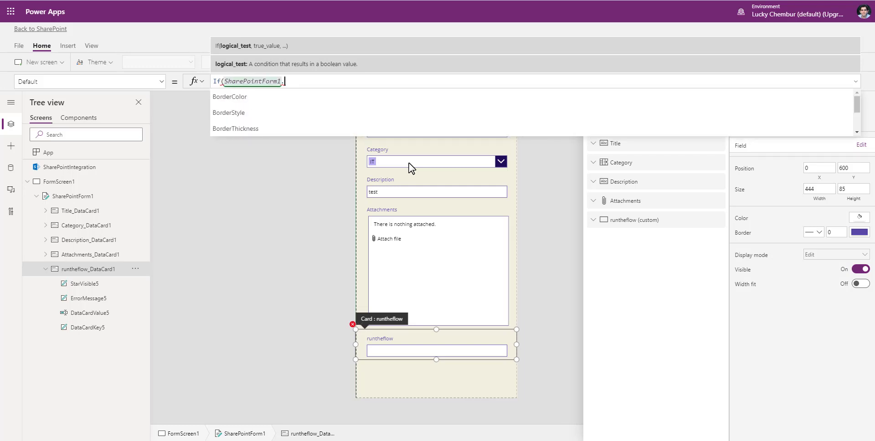
pyautogui.write('disp')
pyautogui.press('Tab')
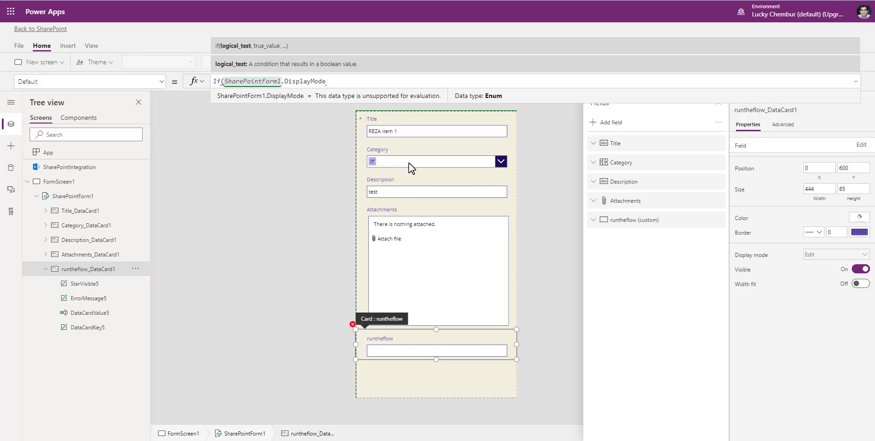
pyautogui.write('=edit')
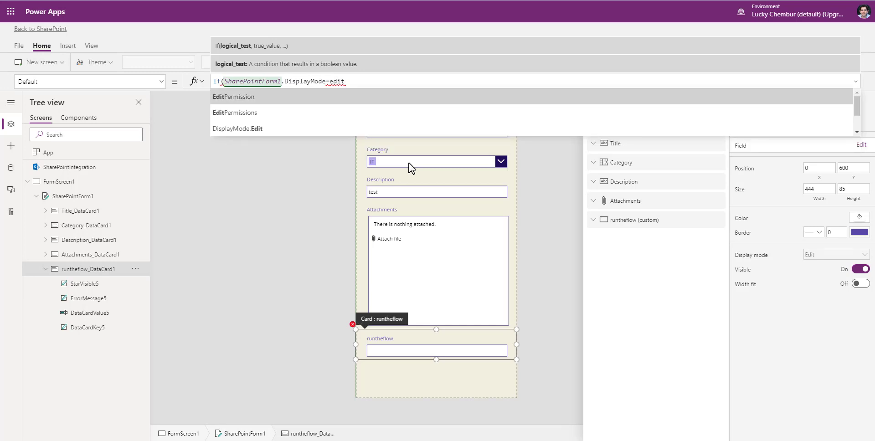
pyautogui.press('Down')
pyautogui.press('Down')
pyautogui.press('Tab')
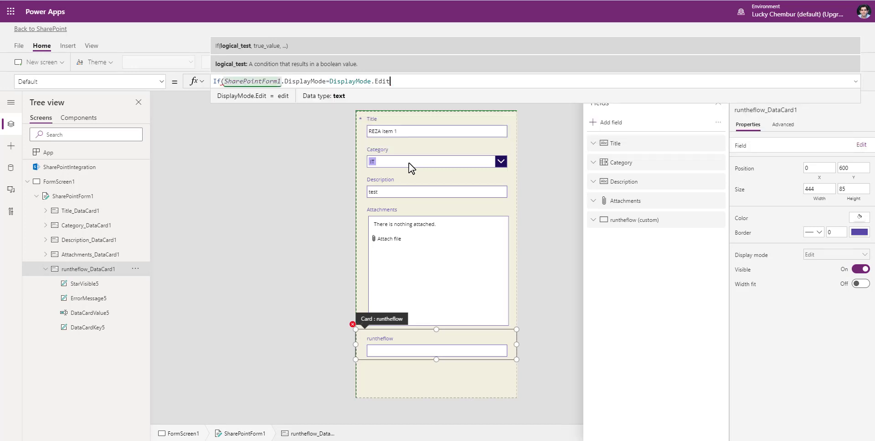
pyautogui.write(',"')
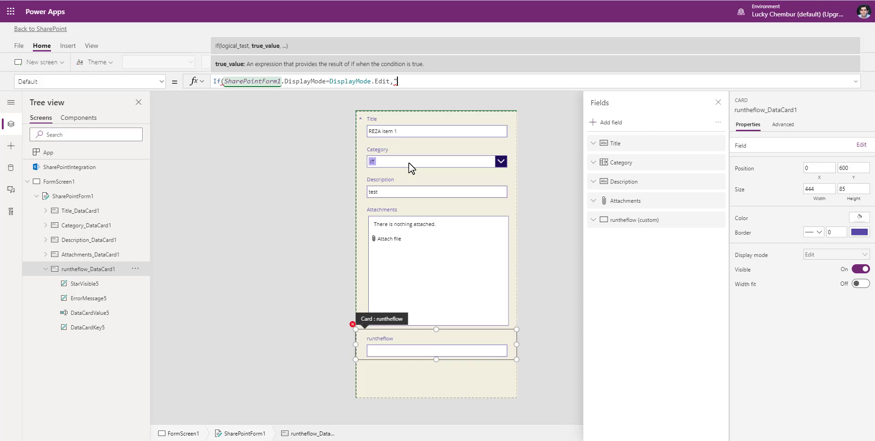
pyautogui.write('yes",')
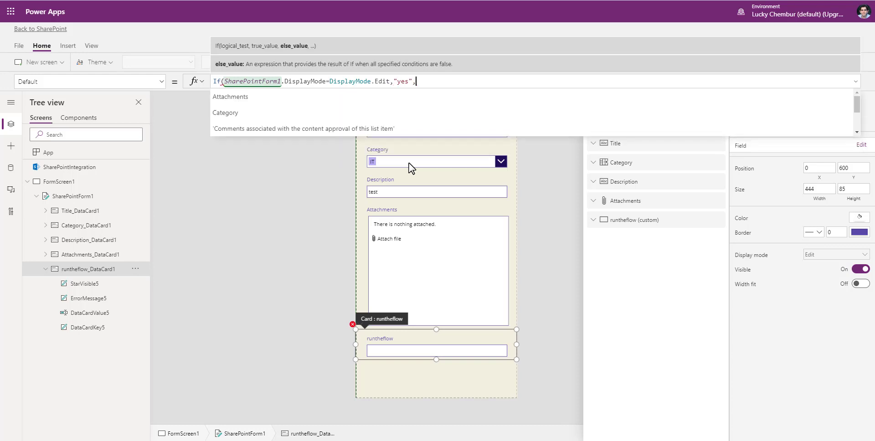
pyautogui.write('"no")')
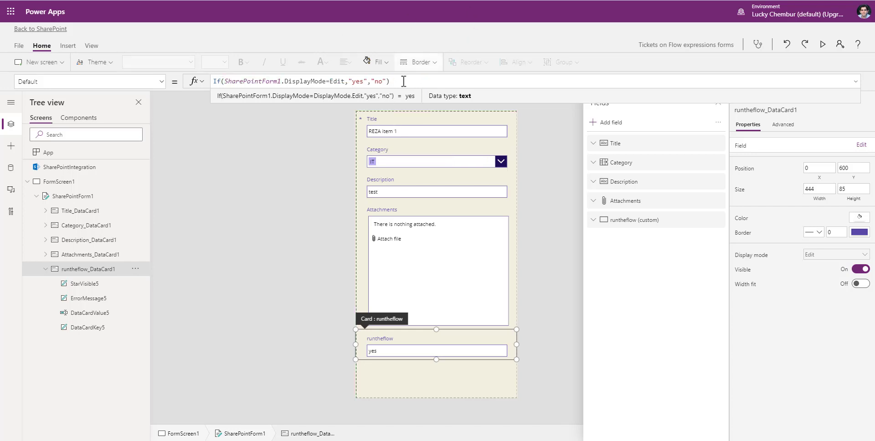
# Look up the Default property of the Category card, then clear the property search.
pyautogui.click(379, 155)
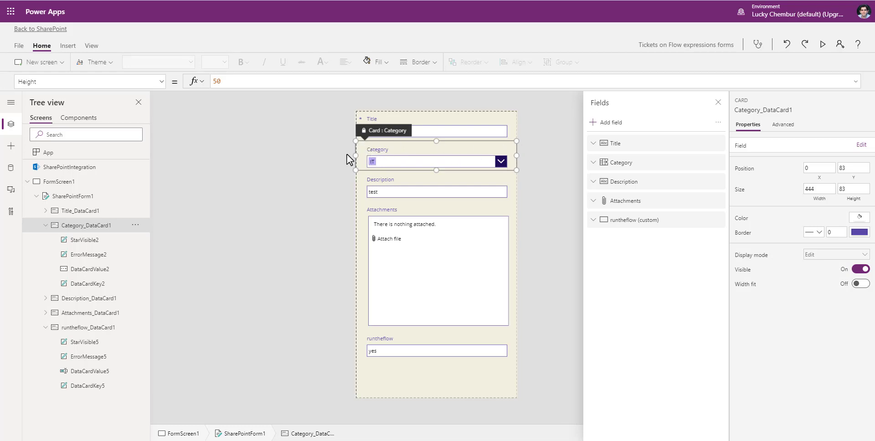
pyautogui.click(782, 125)
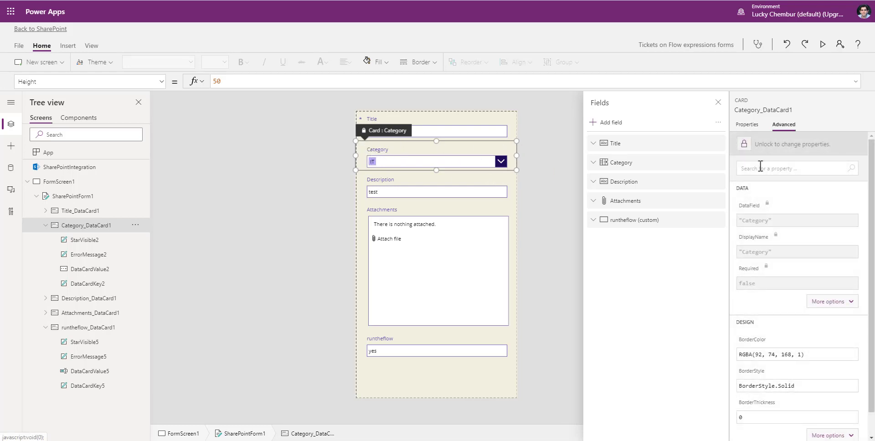
pyautogui.click(759, 168)
pyautogui.write('def')
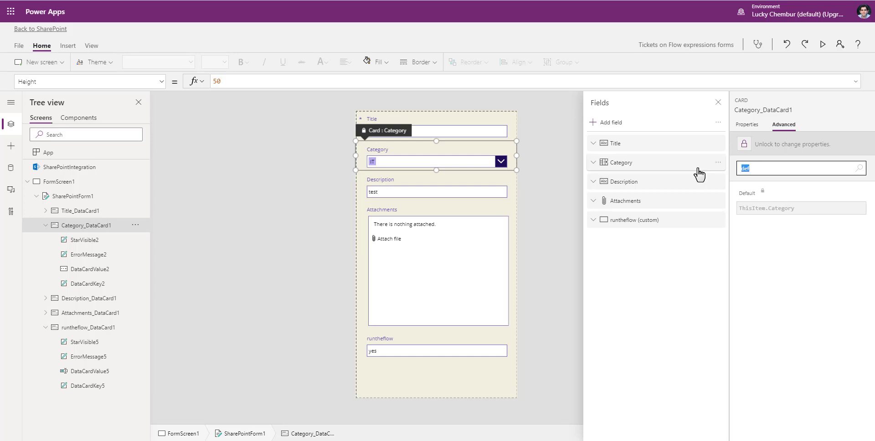
pyautogui.press('BackSpace')
pyautogui.press('BackSpace')
pyautogui.press('BackSpace')
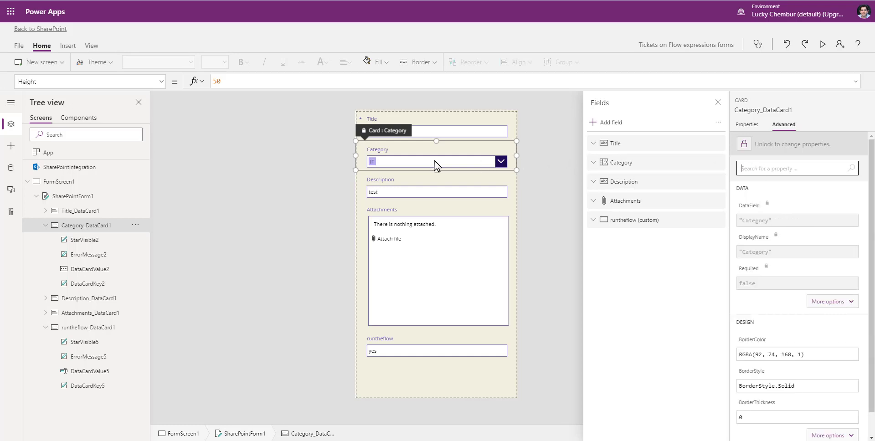
# Extend the runtheflow card's Default condition with && DataCardValue2.Selected.Value, referencing the Category combo box's selection.
pyautogui.click(435, 163)
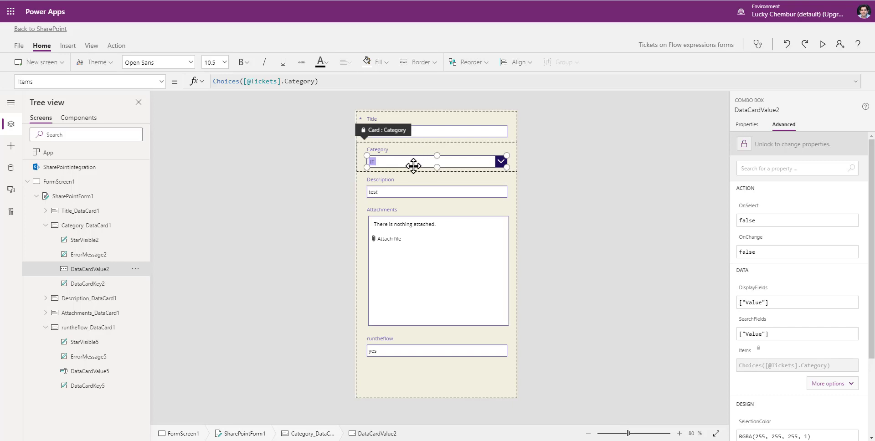
pyautogui.click(759, 112)
pyautogui.click(400, 335)
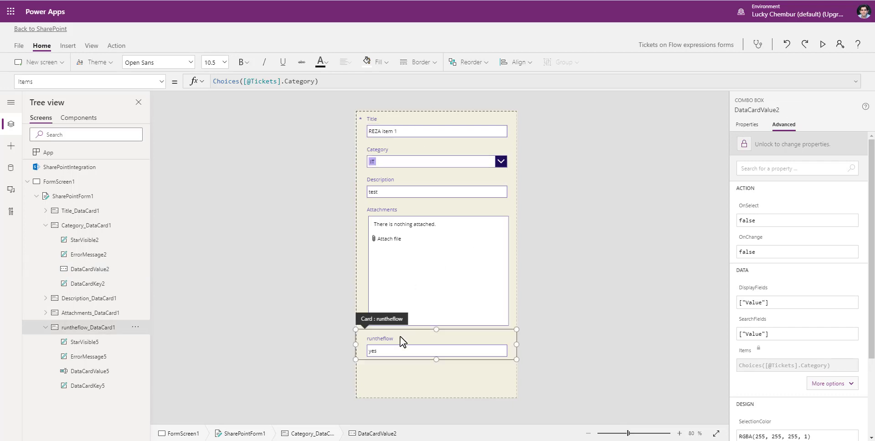
pyautogui.click(346, 82)
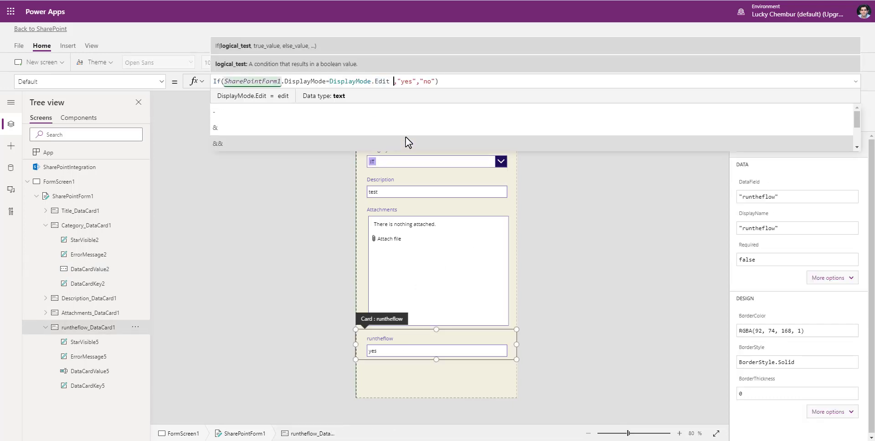
pyautogui.write('&& DataCardValue2')
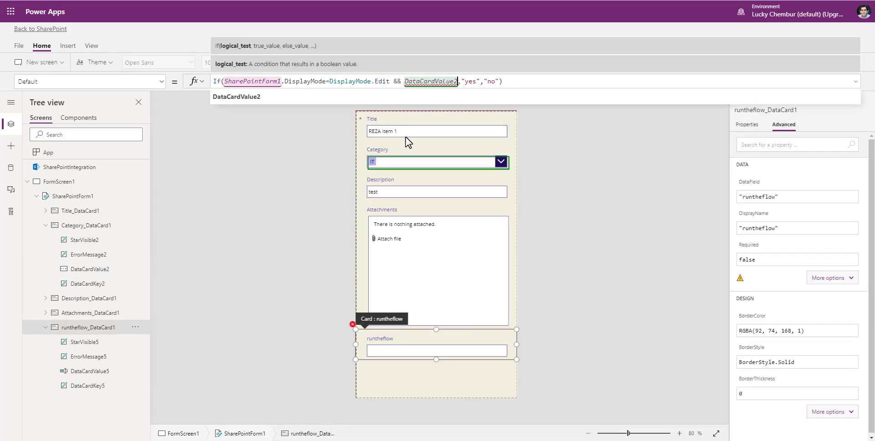
pyautogui.write('.')
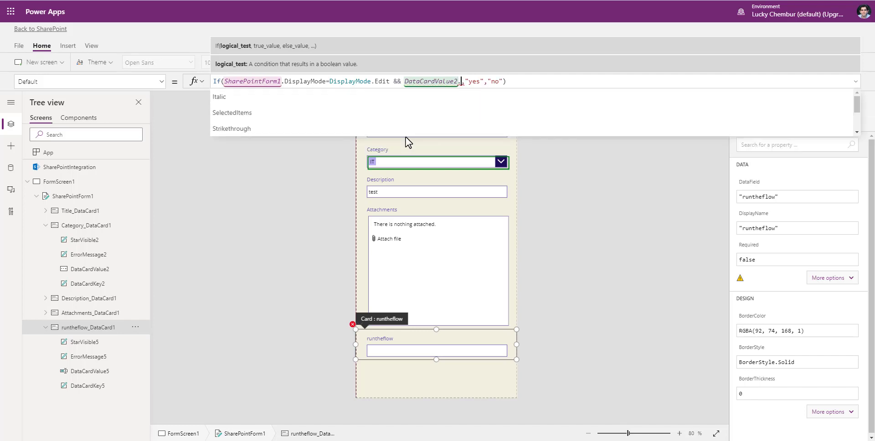
pyautogui.write('se')
pyautogui.press('Down')
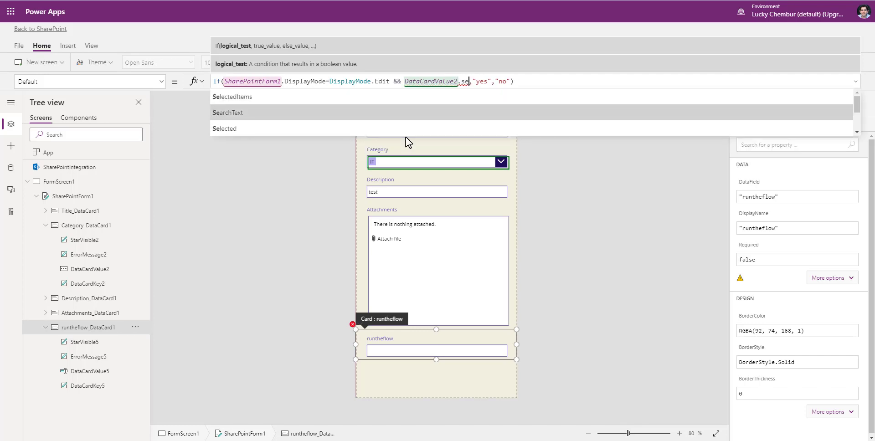
pyautogui.press('Down')
pyautogui.press('Tab')
pyautogui.write('.v')
pyautogui.press('Tab')
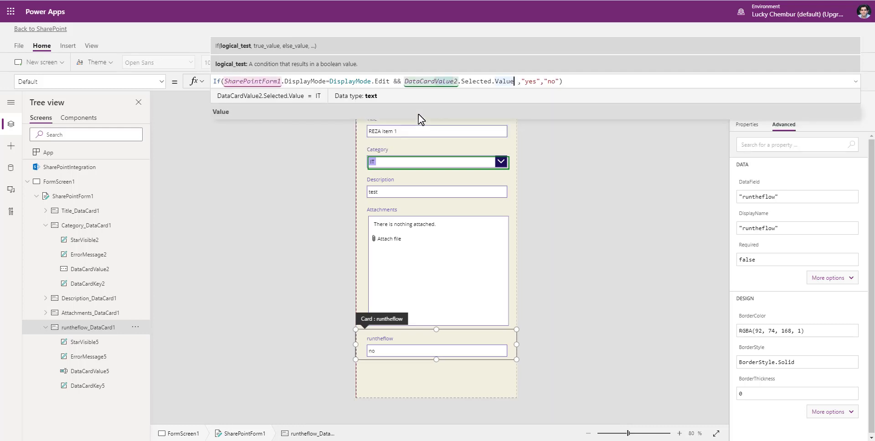
# Complete the second condition of the runtheflow Default formula by comparing the selected category with <> ThisItem.Category.Value.
pyautogui.write('<>  ')
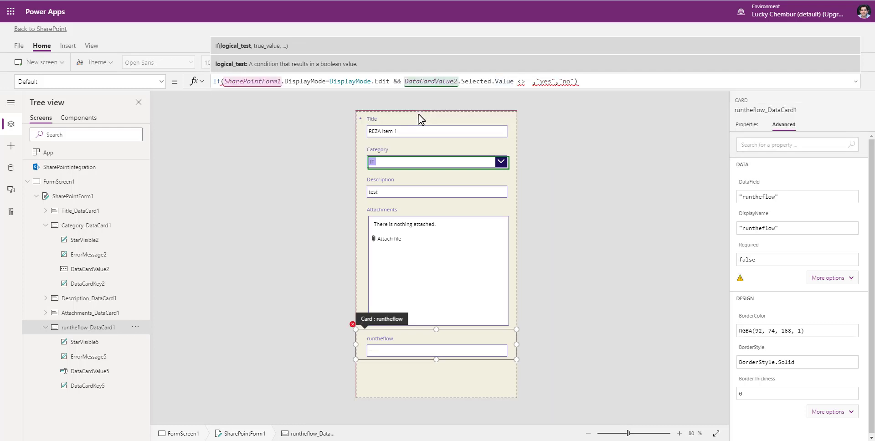
pyautogui.write('ThisItem.')
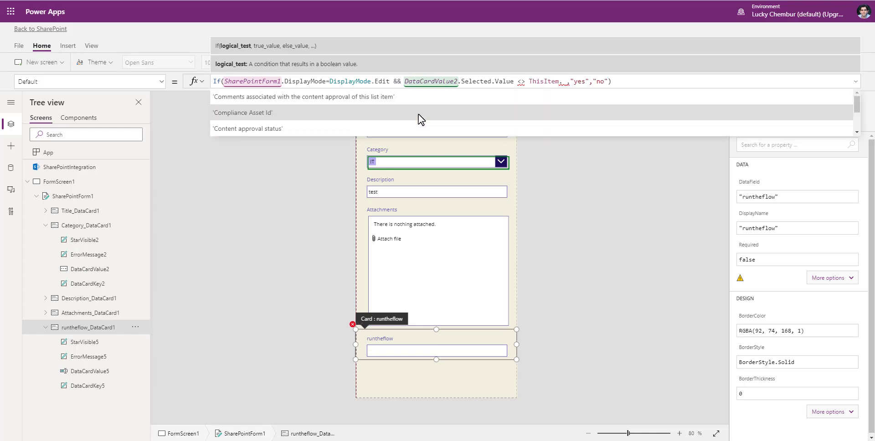
pyautogui.write('cate')
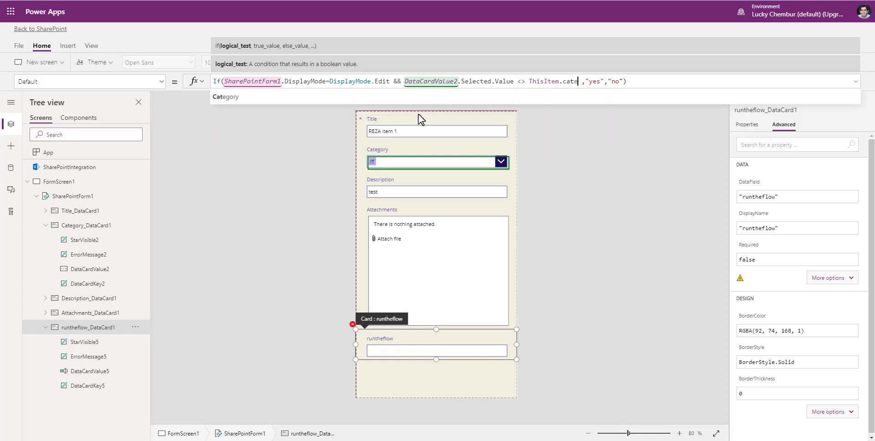
pyautogui.press('Tab')
pyautogui.write('.Value')
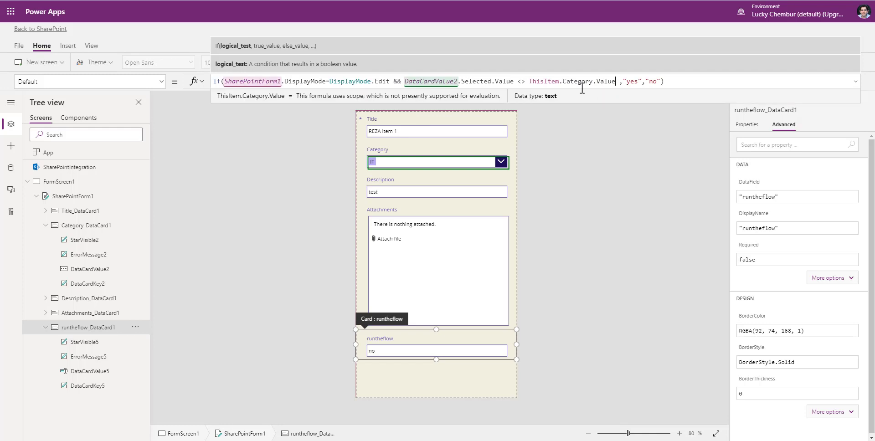
# Look up the Category card's Default property and review both conditions in the runtheflow card's Default formula.
pyautogui.click(407, 150)
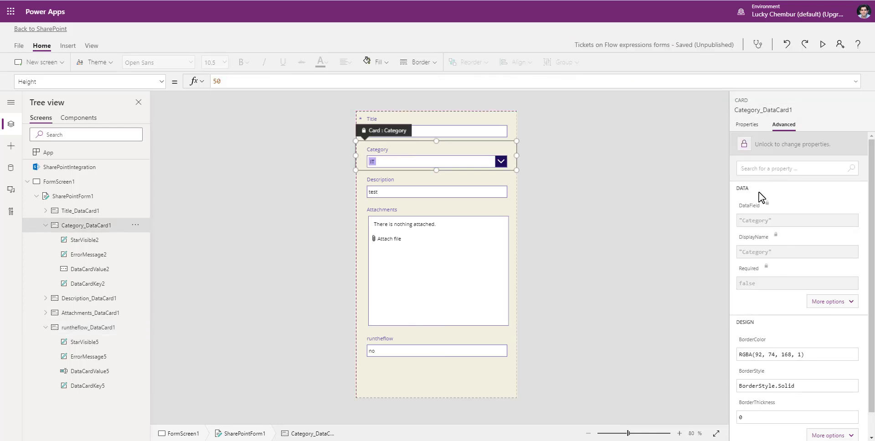
pyautogui.click(763, 172)
pyautogui.write('def')
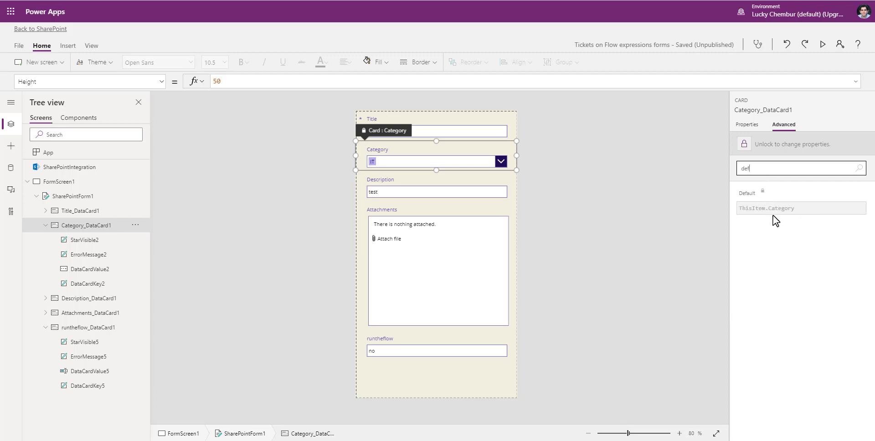
pyautogui.click(488, 170)
pyautogui.click(423, 350)
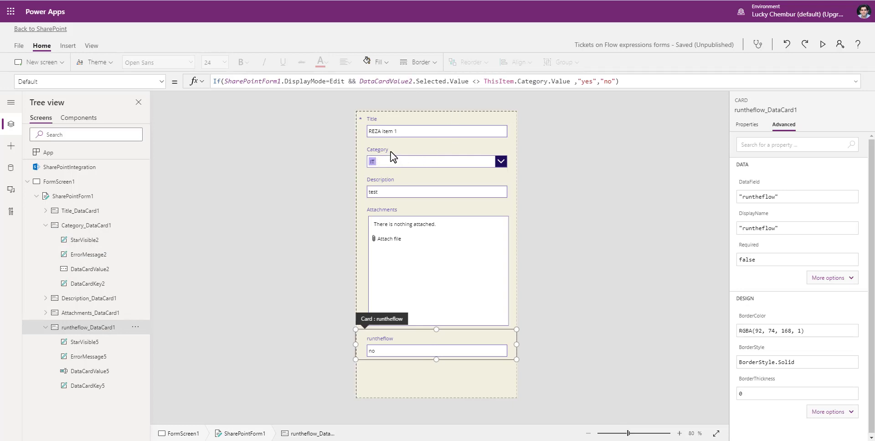
pyautogui.click(361, 82)
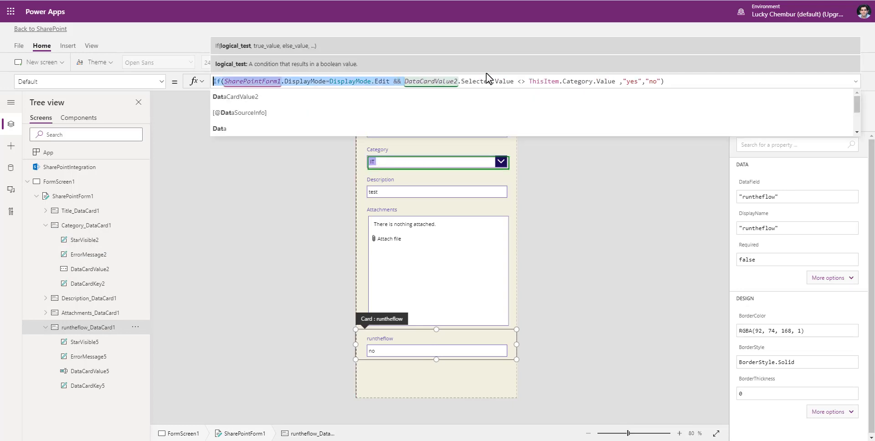
pyautogui.click(459, 83)
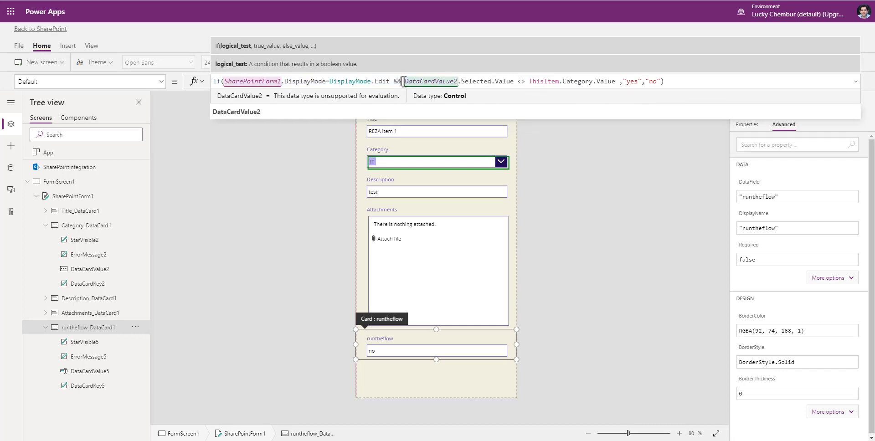
pyautogui.click(401, 81)
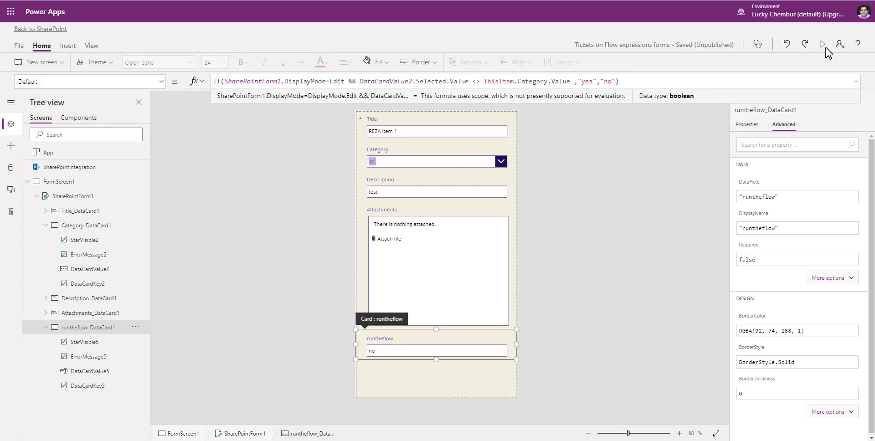
# Preview the form to test the runtheflow value by switching Category to Security and back to IT.
pyautogui.click(828, 49)
pyautogui.click(535, 80)
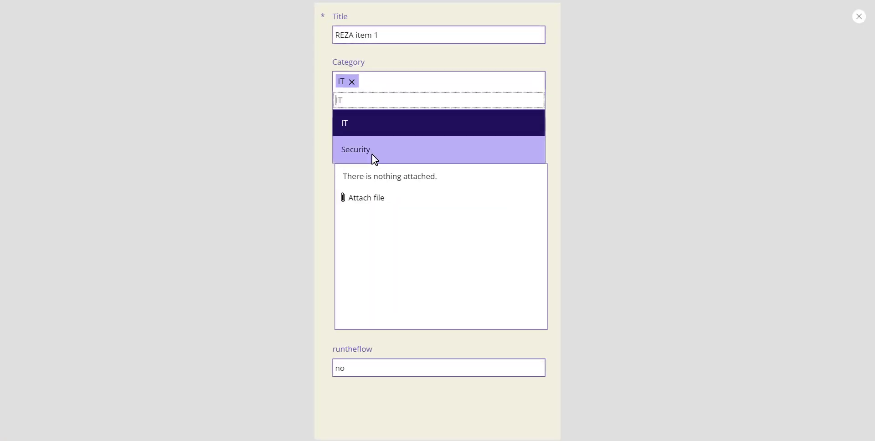
pyautogui.click(373, 158)
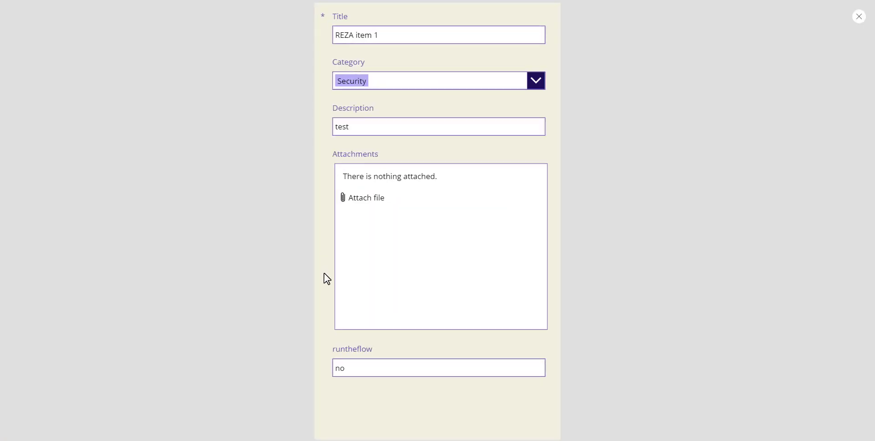
pyautogui.click(530, 81)
pyautogui.click(378, 117)
pyautogui.click(859, 17)
pyautogui.click(508, 255)
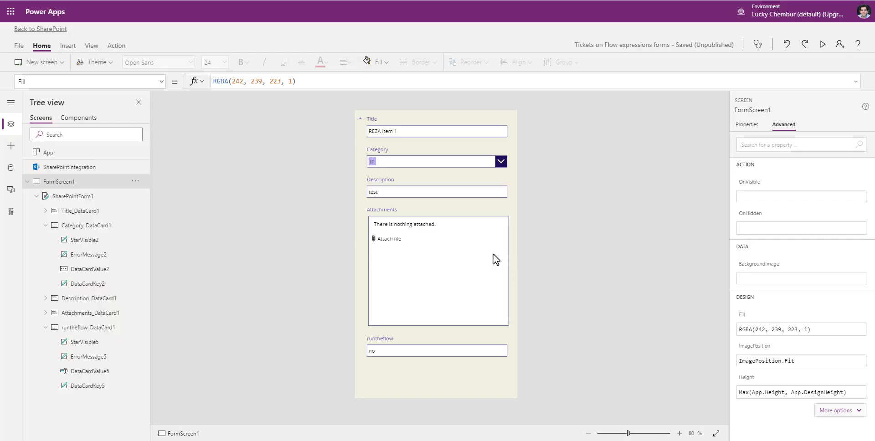
# Hide the runtheflow card on the form by setting its Visible property to false.
pyautogui.click(19, 46)
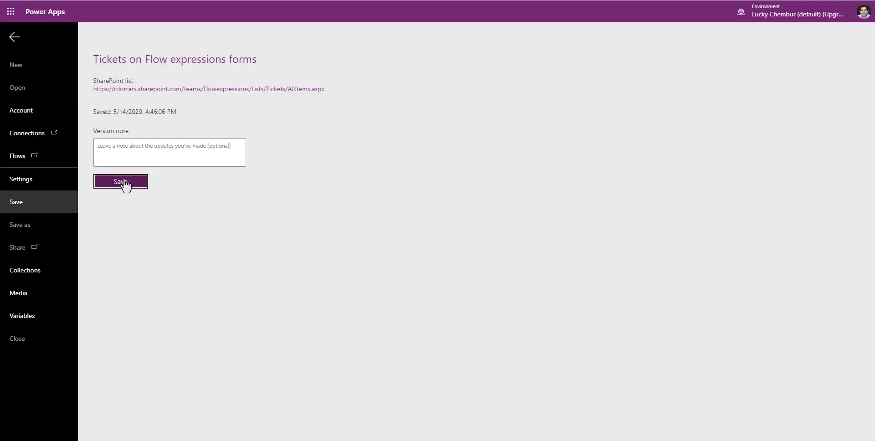
pyautogui.click(24, 38)
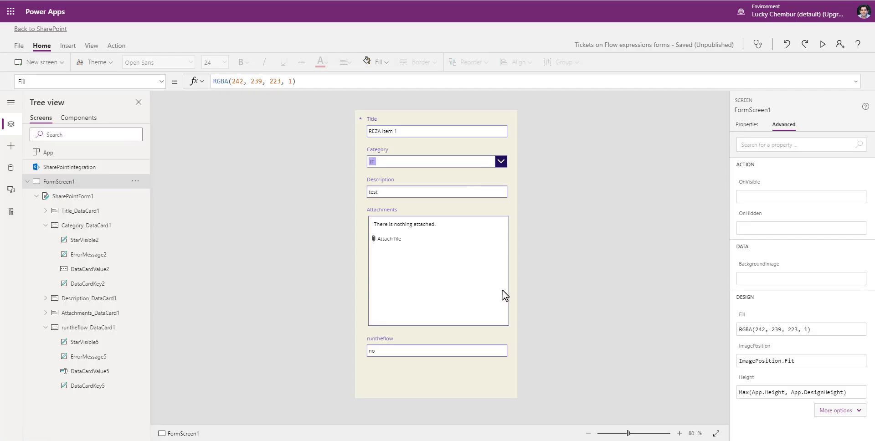
pyautogui.click(447, 349)
pyautogui.click(752, 148)
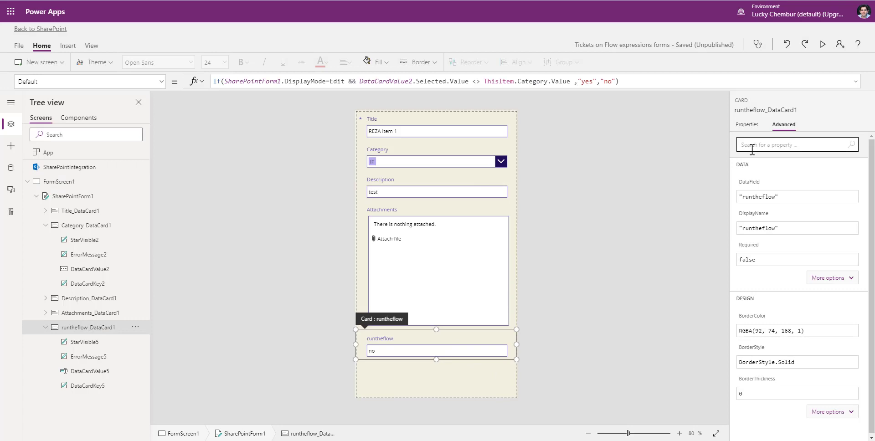
pyautogui.write('visi')
pyautogui.click(770, 182)
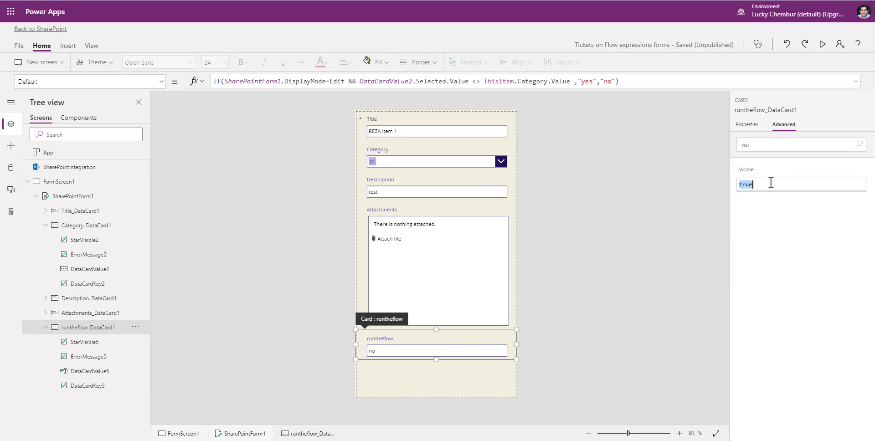
pyautogui.write('false')
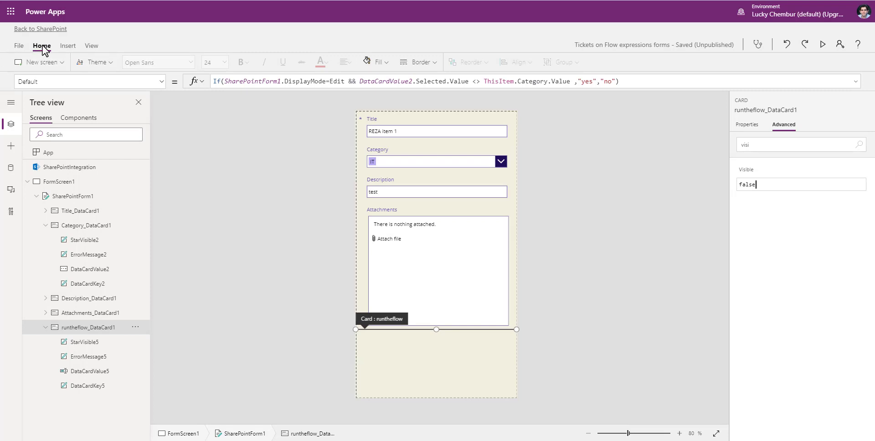
# Save the customized Tickets form and publish it to SharePoint.
pyautogui.click(19, 46)
pyautogui.click(113, 182)
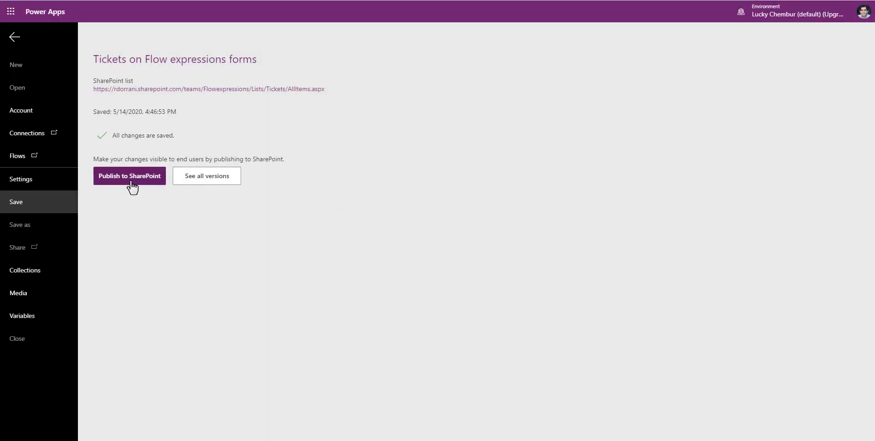
pyautogui.click(132, 182)
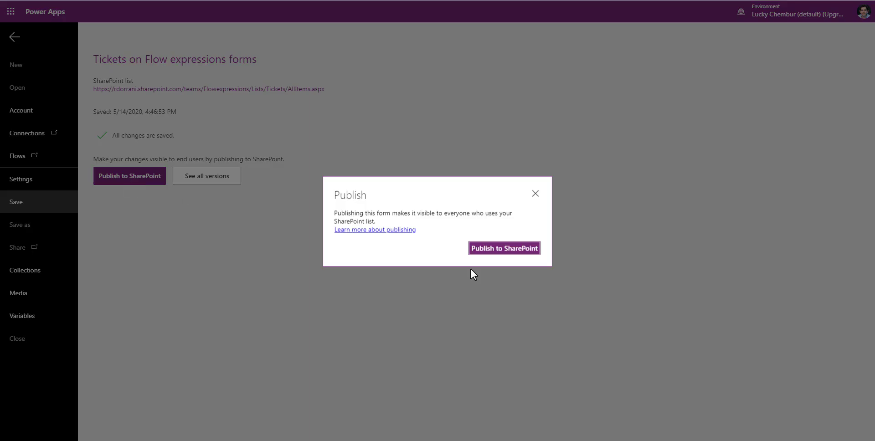
pyautogui.click(510, 250)
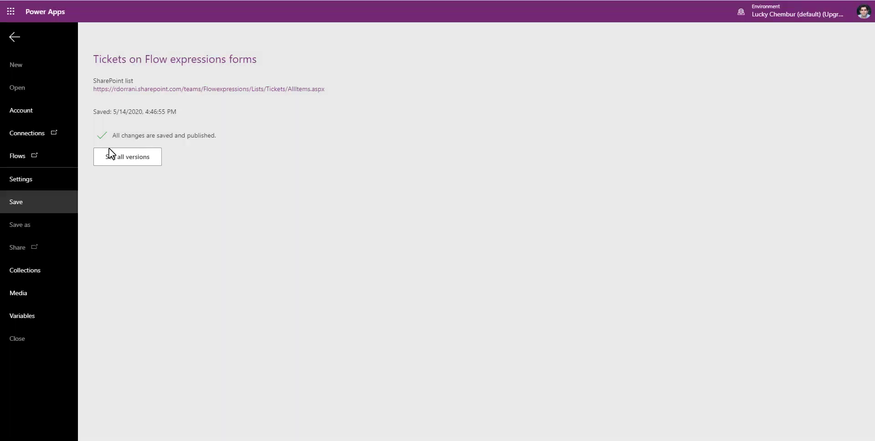
pyautogui.click(18, 40)
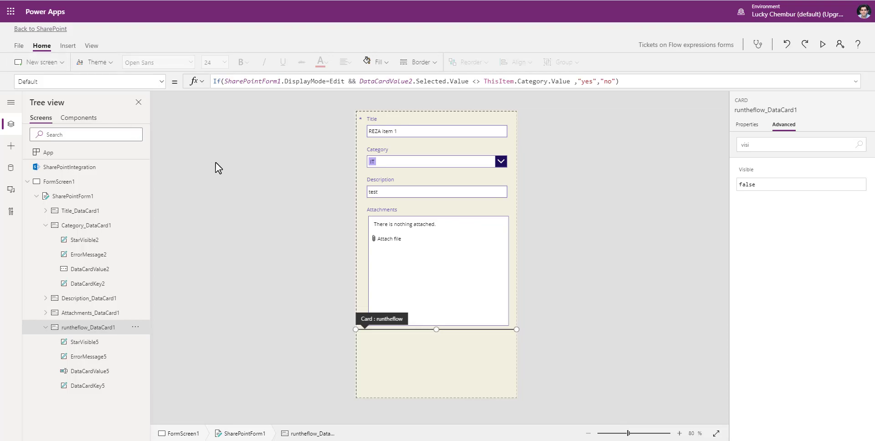
# Return to the Tickets list in SharePoint and delete both existing items.
pyautogui.click(36, 29)
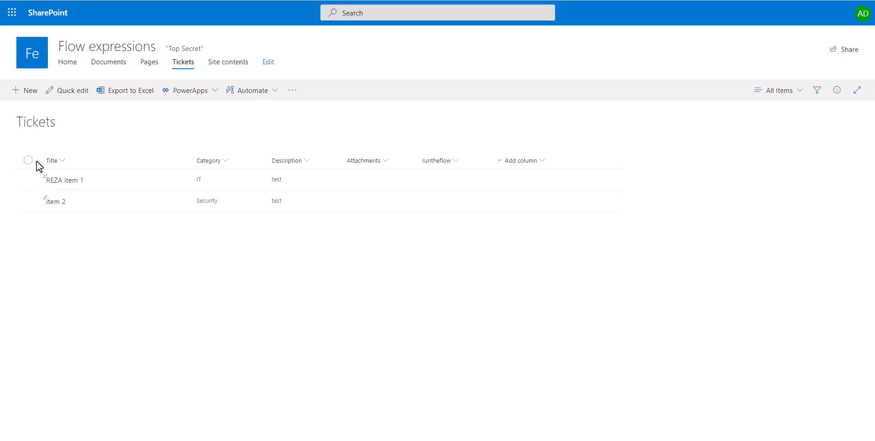
pyautogui.click(27, 161)
pyautogui.click(30, 90)
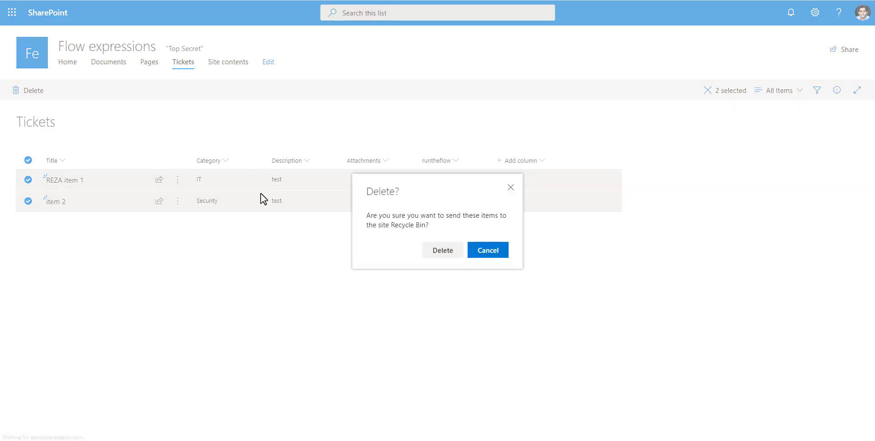
pyautogui.click(434, 255)
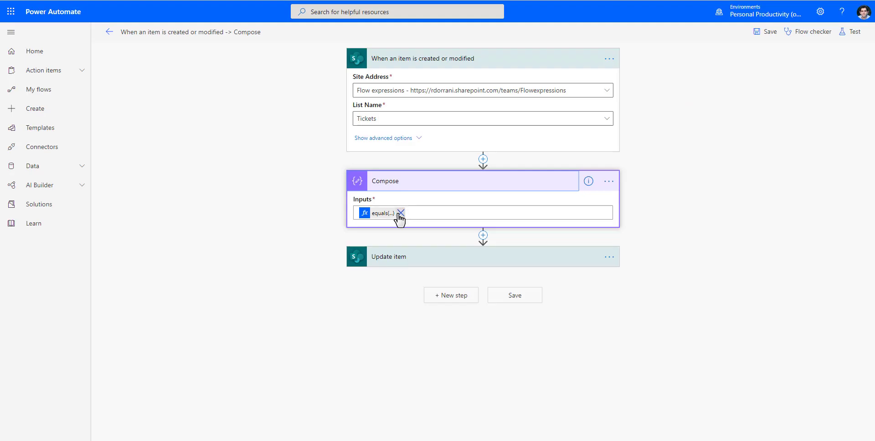
# Replace the Compose input with the expression equals(triggerBody()?['runtheflow'],'yes').
pyautogui.click(400, 213)
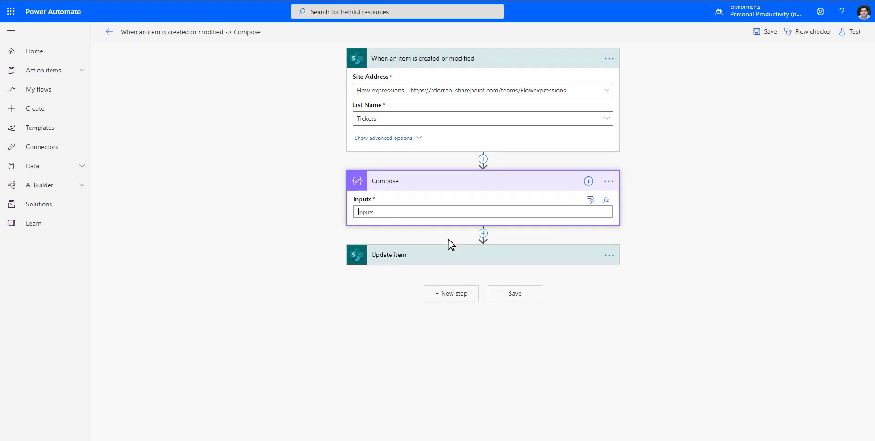
pyautogui.click(606, 200)
pyautogui.write('c')
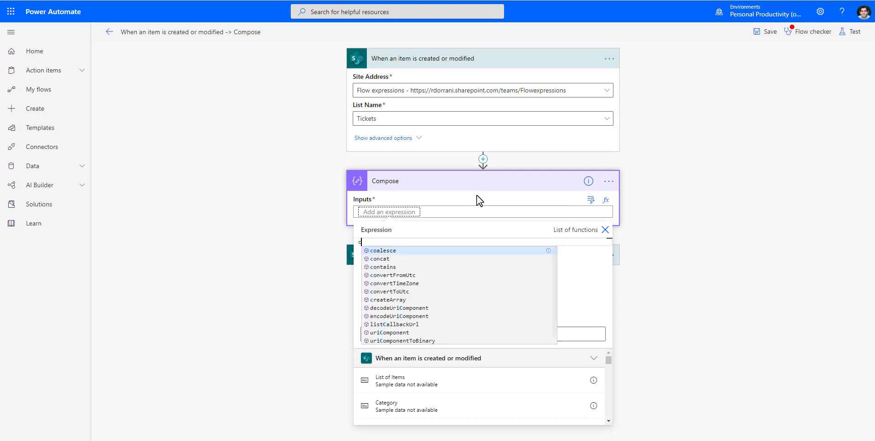
pyautogui.press('BackSpace')
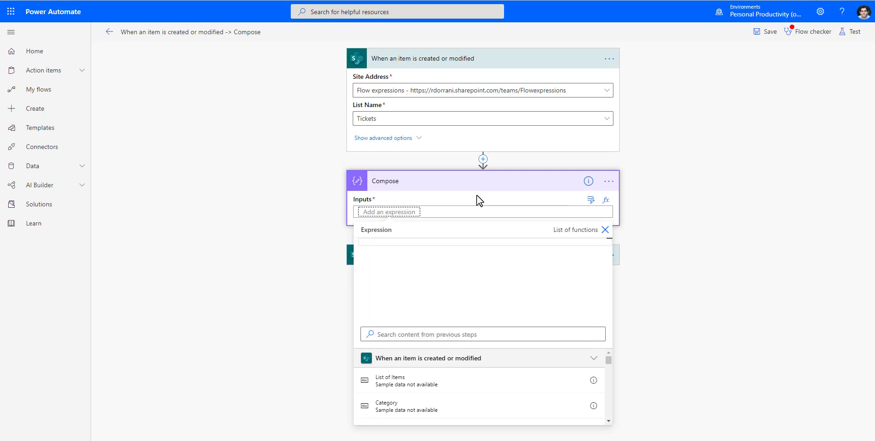
pyautogui.click(398, 331)
pyautogui.write('run')
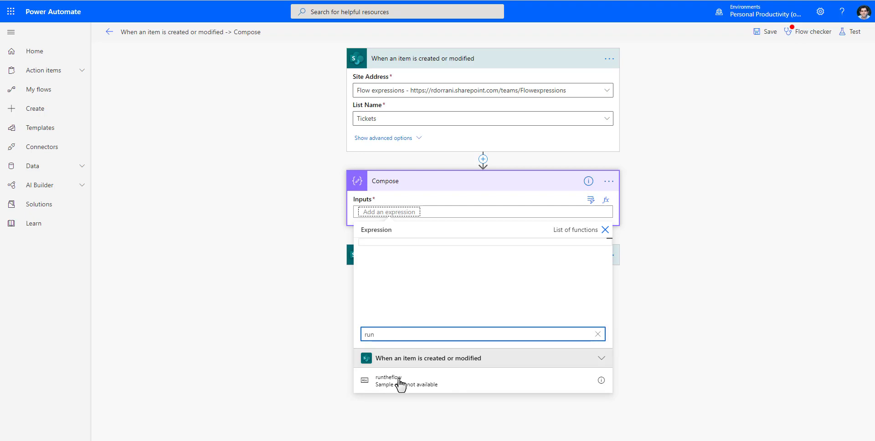
pyautogui.click(400, 382)
pyautogui.write("equals(triggerBody()?['runtheflow")
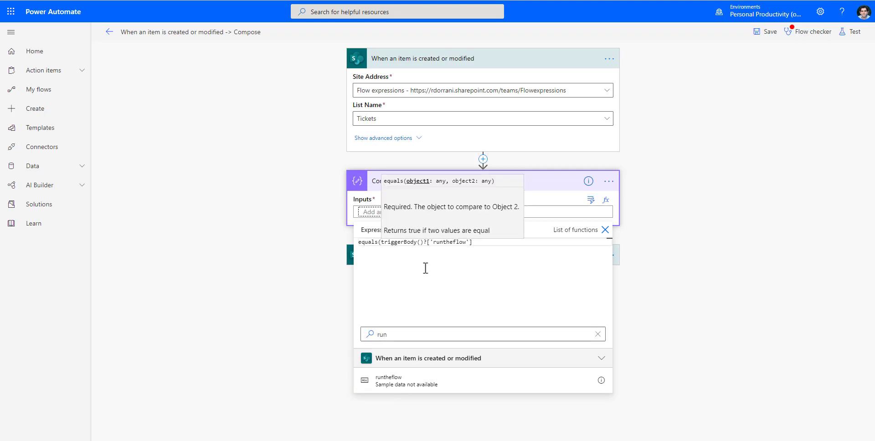
pyautogui.press('End')
pyautogui.write(",'yes")
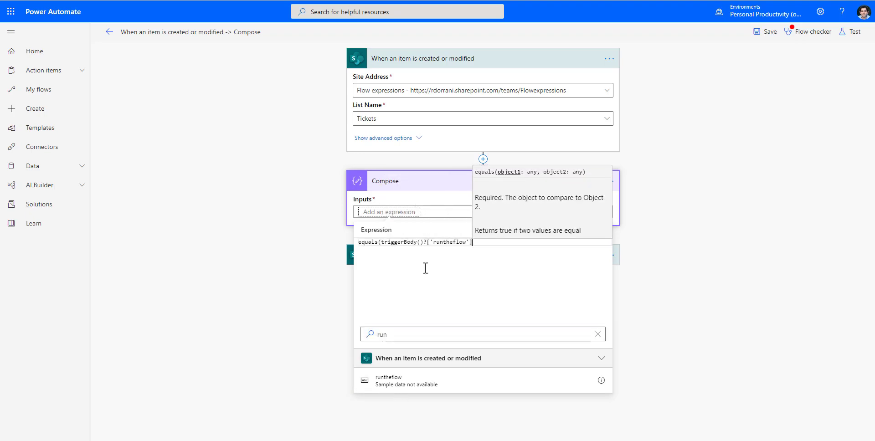
pyautogui.write("'")
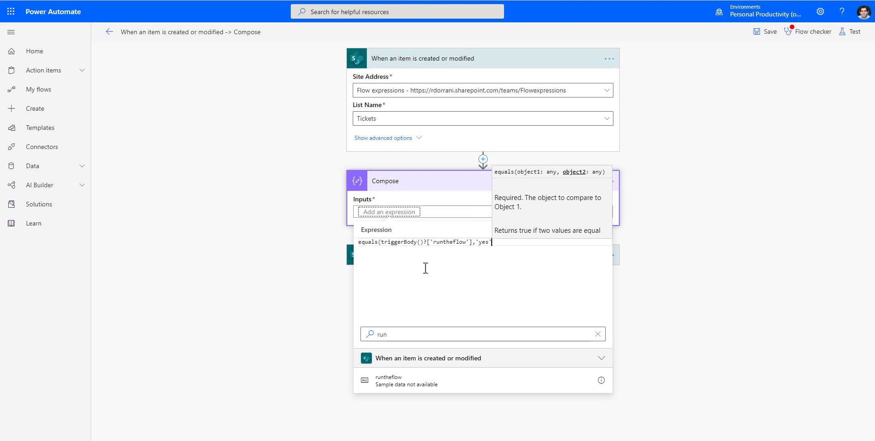
pyautogui.write(')')
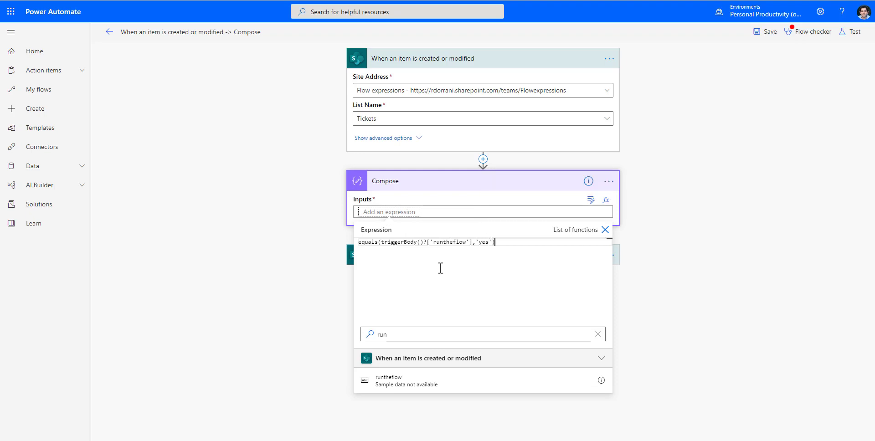
pyautogui.press('Return')
# Copy the Compose expression and add it as a trigger condition in the settings of the 'When an item is created or modified' trigger.
pyautogui.click(370, 215)
pyautogui.hotkey('ctrl', 'c')
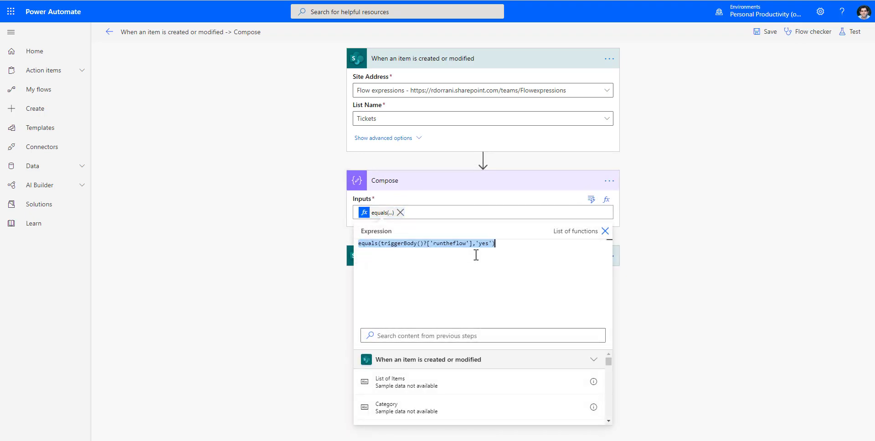
pyautogui.click(699, 248)
pyautogui.click(608, 59)
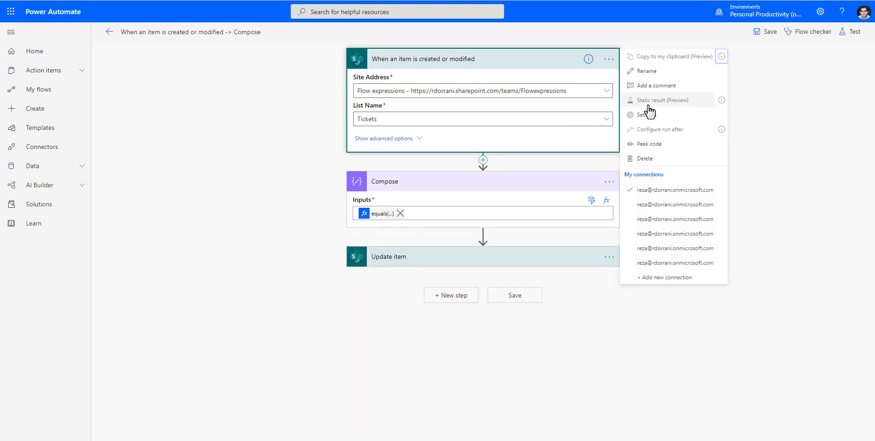
pyautogui.click(649, 111)
pyautogui.scroll(-5, 425, 283)
pyautogui.click(369, 240)
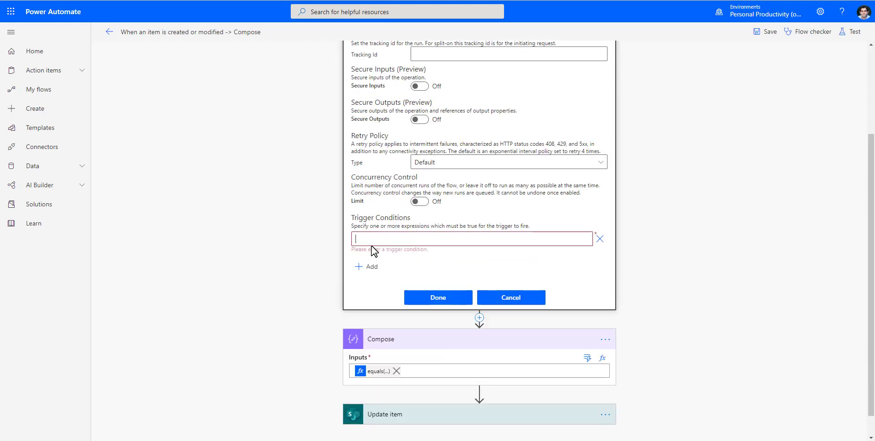
pyautogui.hotkey('ctrl', 'v')
pyautogui.click(430, 287)
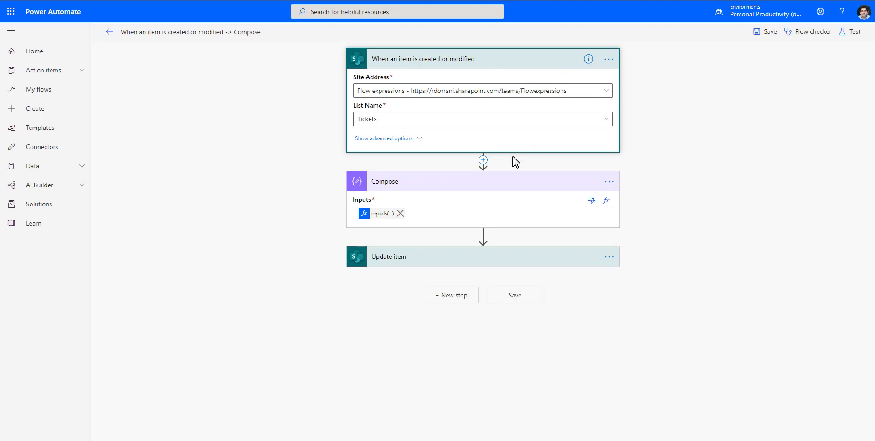
# Clear the Compose input and delete the Compose action from the flow.
pyautogui.click(400, 213)
pyautogui.click(387, 212)
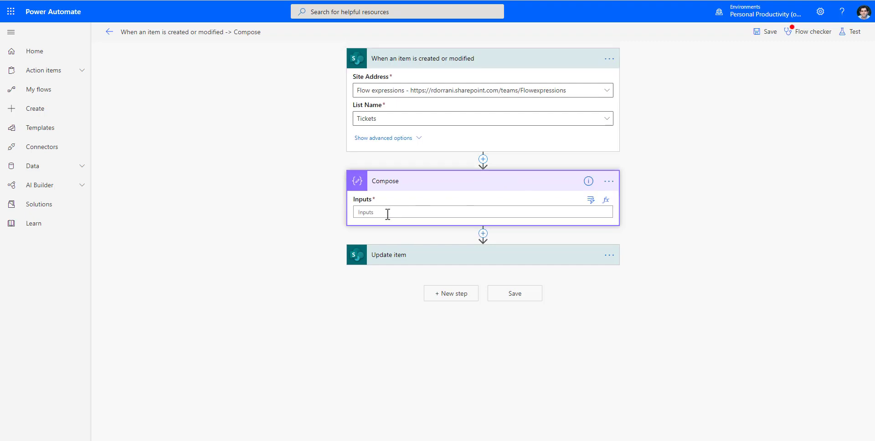
pyautogui.click(608, 181)
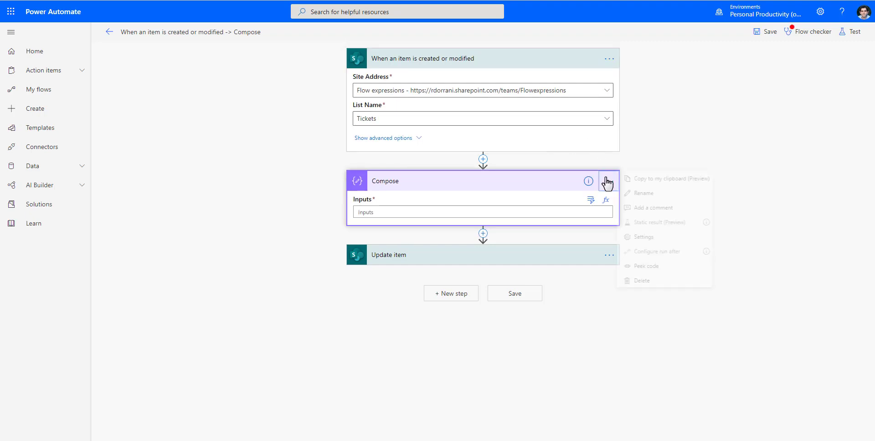
pyautogui.click(641, 280)
pyautogui.click(448, 245)
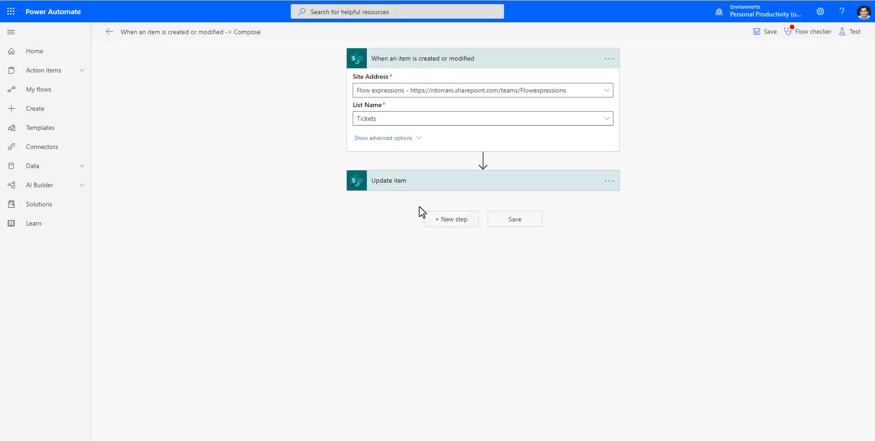
# Set runtheflow to no in the Update item action and try to save the flow.
pyautogui.click(415, 185)
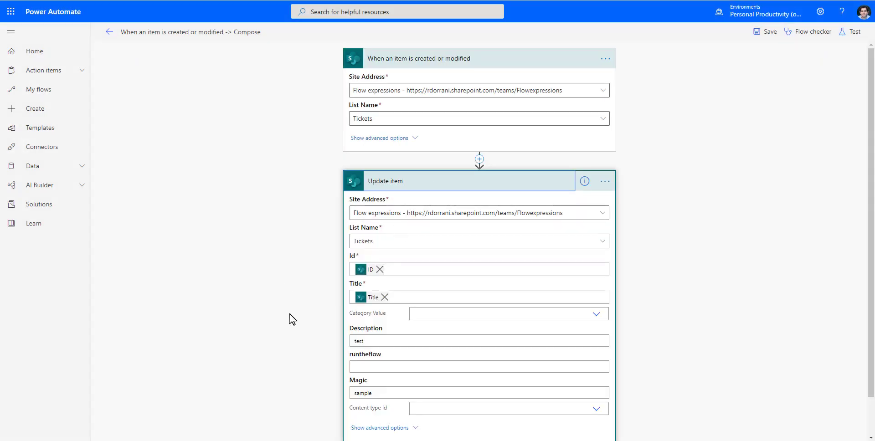
pyautogui.scroll(-1, 292, 319)
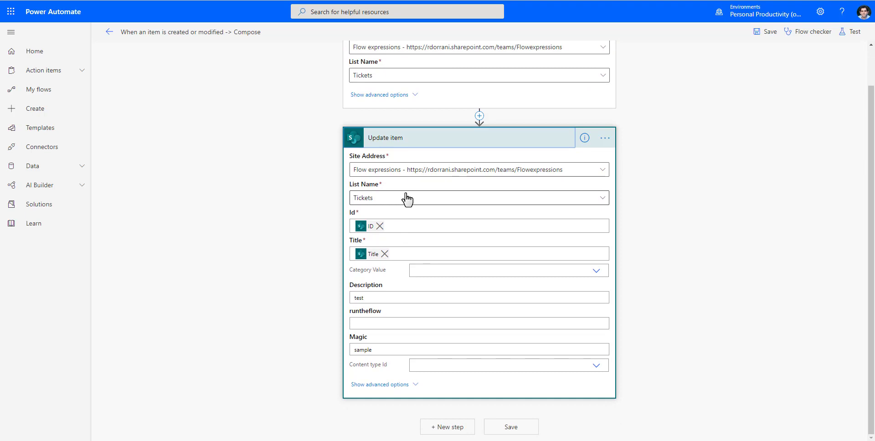
pyautogui.click(378, 321)
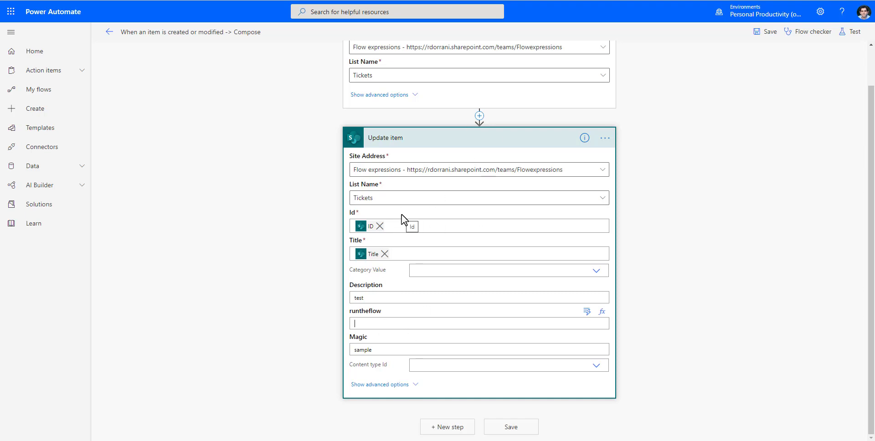
pyautogui.click(769, 34)
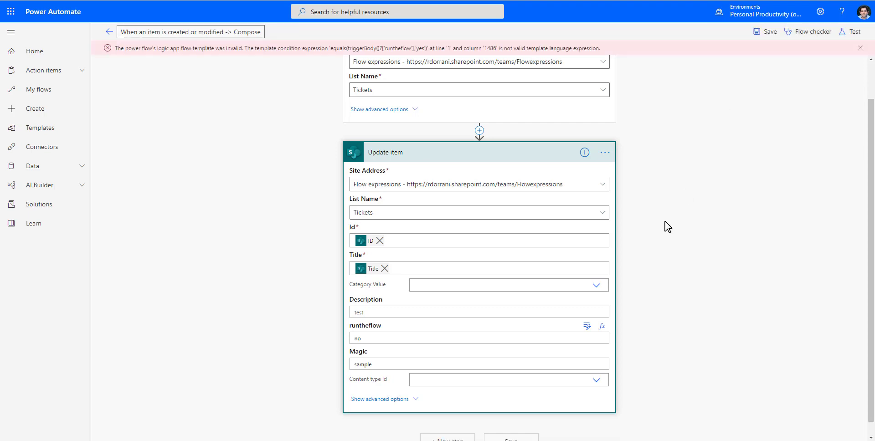
pyautogui.scroll(1, 547, 132)
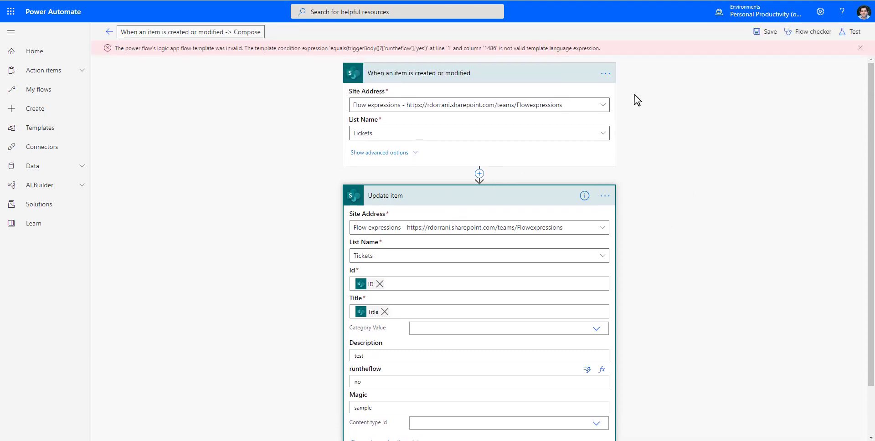
pyautogui.click(605, 73)
pyautogui.click(643, 130)
pyautogui.click(363, 375)
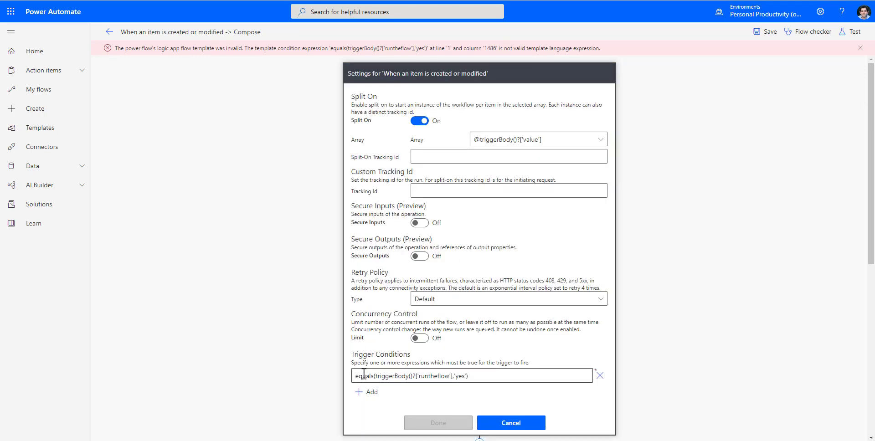
pyautogui.write('@')
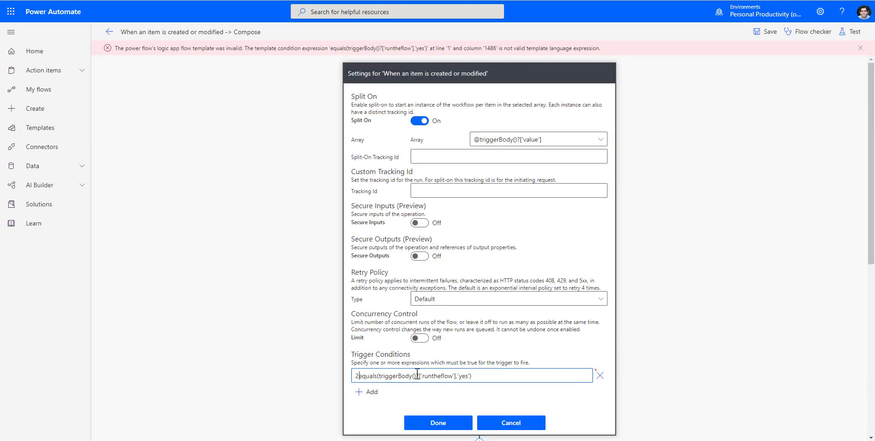
pyautogui.press('BackSpace')
pyautogui.write('@')
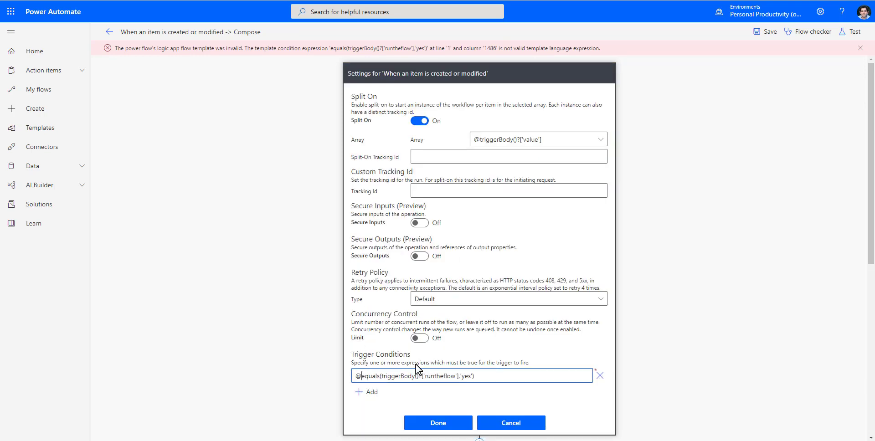
pyautogui.click(435, 423)
# Check the flow for errors and warnings, and save it.
pyautogui.click(784, 33)
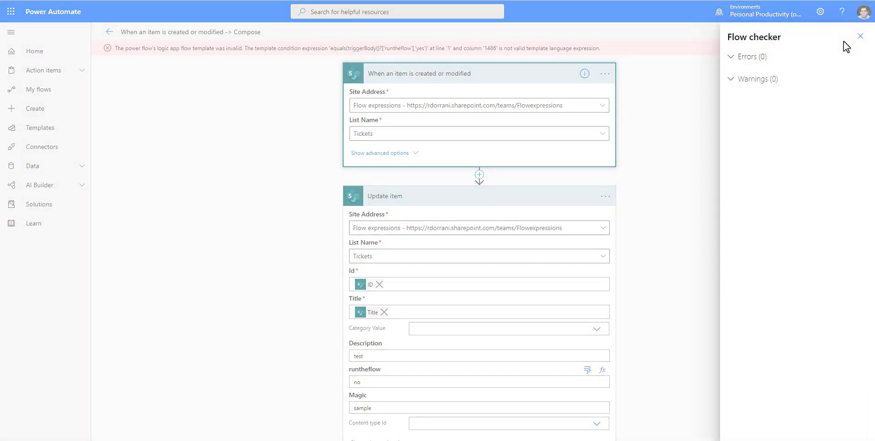
pyautogui.click(862, 36)
pyautogui.click(766, 32)
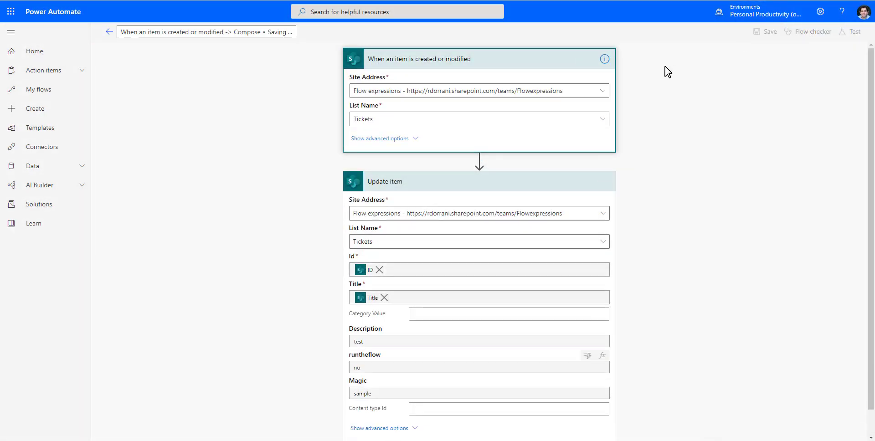
# Switch to the SharePoint Tickets list and create two items titled Ticket 1 and Ticket 2.
pyautogui.hotkey('alt', 'Tab')
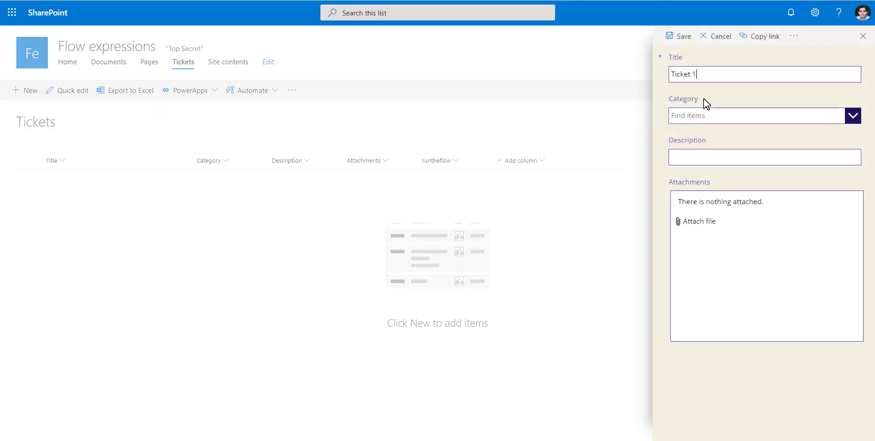
pyautogui.click(685, 36)
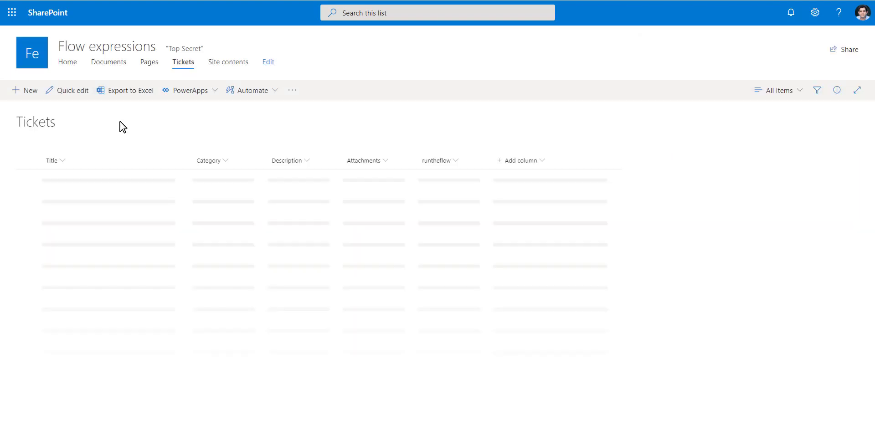
pyautogui.click(28, 91)
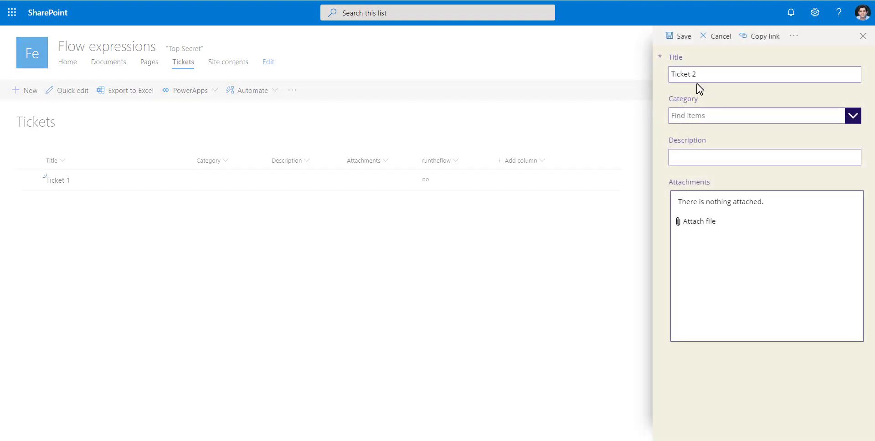
pyautogui.click(681, 35)
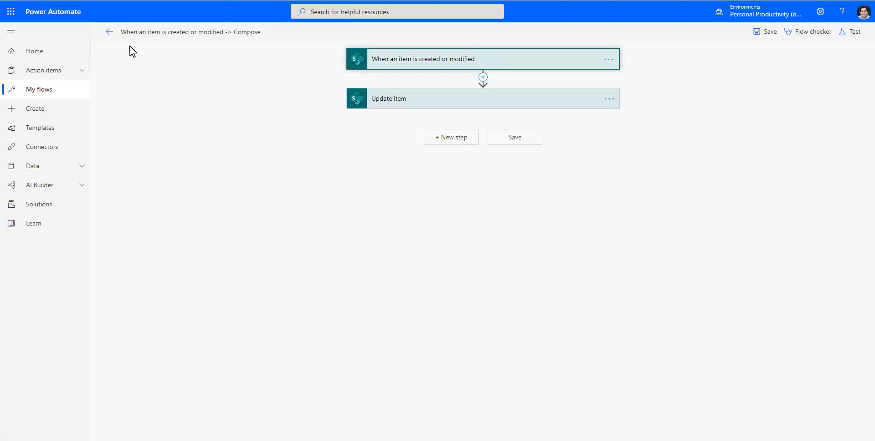
# Return to the flow's details page in Power Automate and reload it to check the run history.
pyautogui.click(110, 31)
pyautogui.rightClick(257, 112)
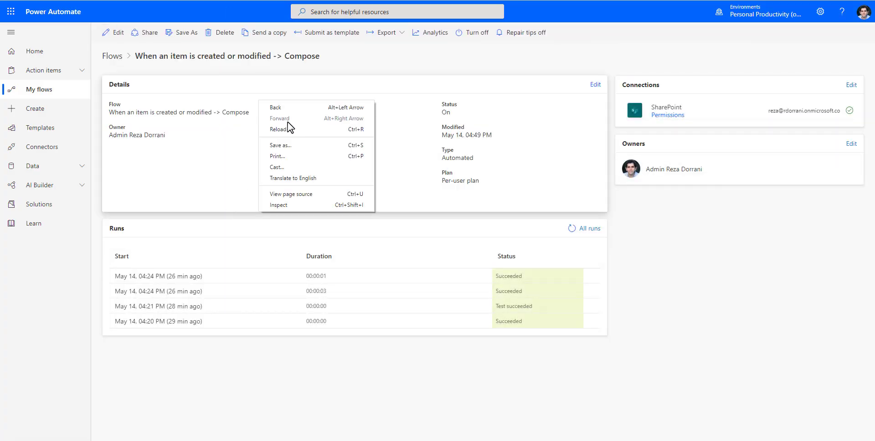
pyautogui.click(289, 129)
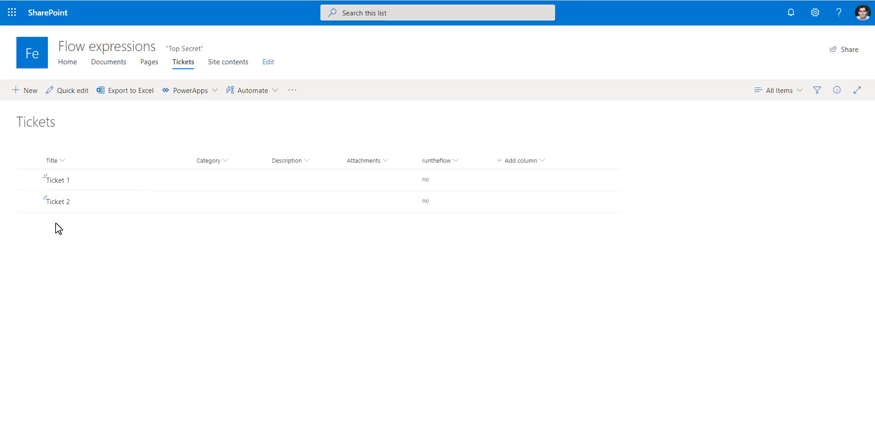
# In the SharePoint Tickets list, set the Category of Ticket 2 to IT and save the item.
pyautogui.click(28, 201)
pyautogui.click(35, 93)
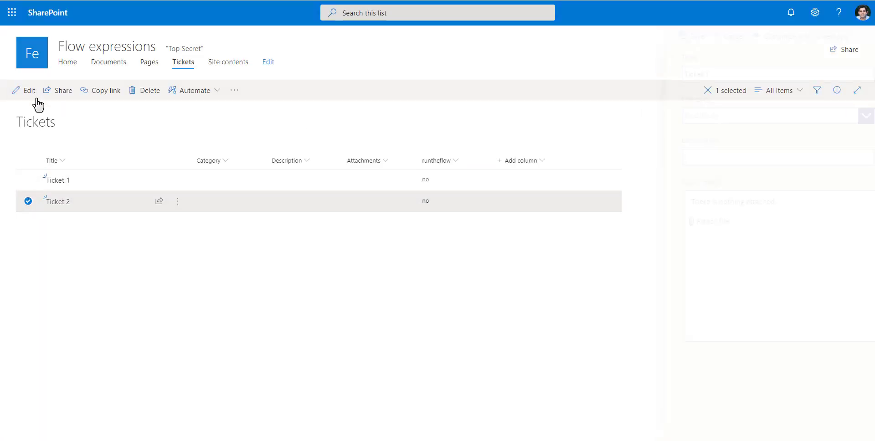
pyautogui.click(696, 115)
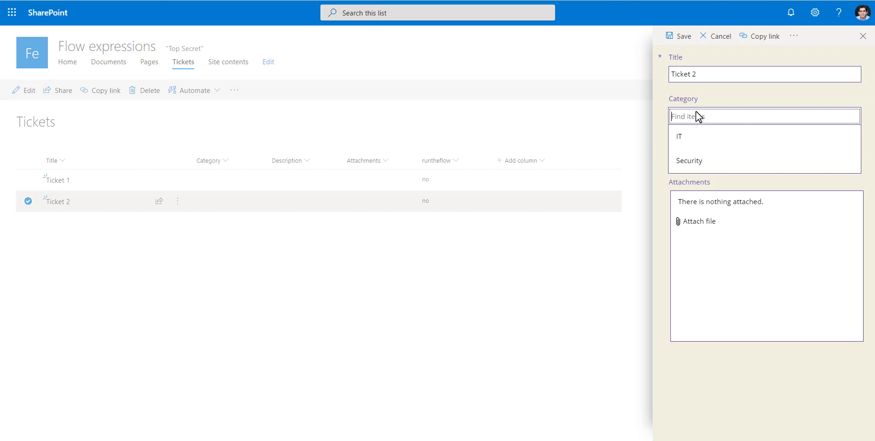
pyautogui.click(702, 142)
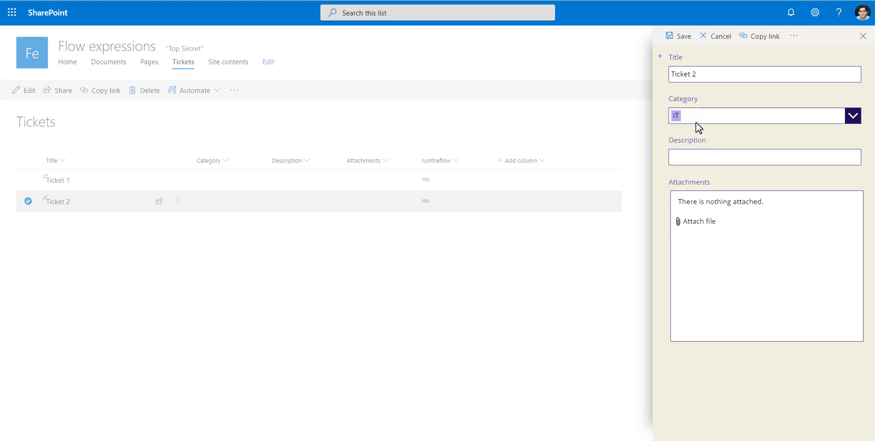
pyautogui.click(679, 37)
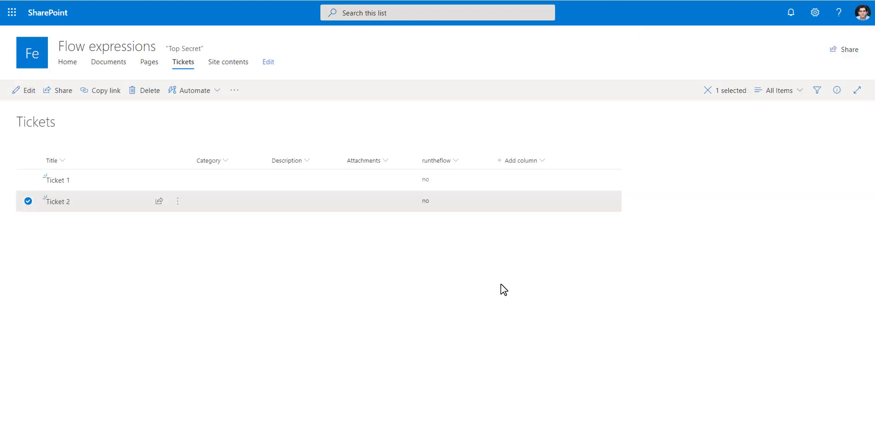
# Set the Category of Ticket 1 to Security in the Tickets list and save the item.
pyautogui.click(36, 201)
pyautogui.click(41, 182)
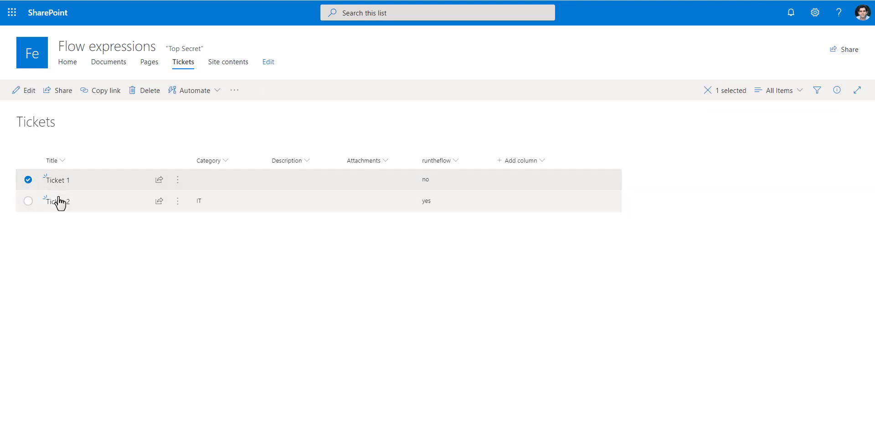
pyautogui.click(26, 93)
pyautogui.click(690, 118)
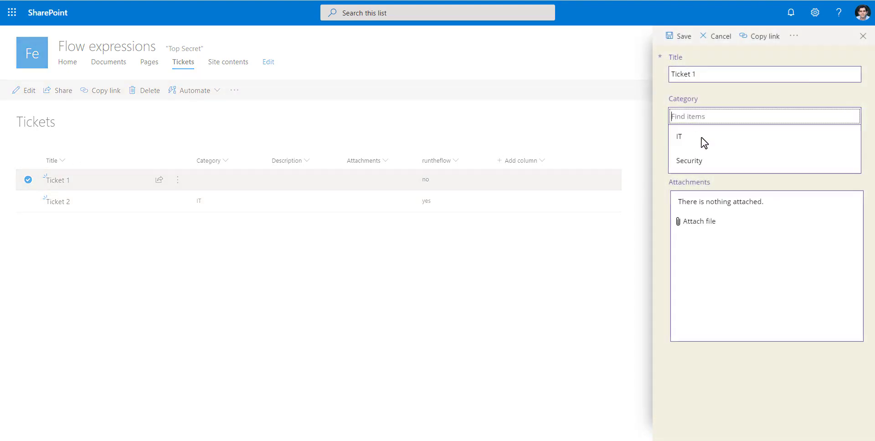
pyautogui.click(674, 160)
pyautogui.click(679, 39)
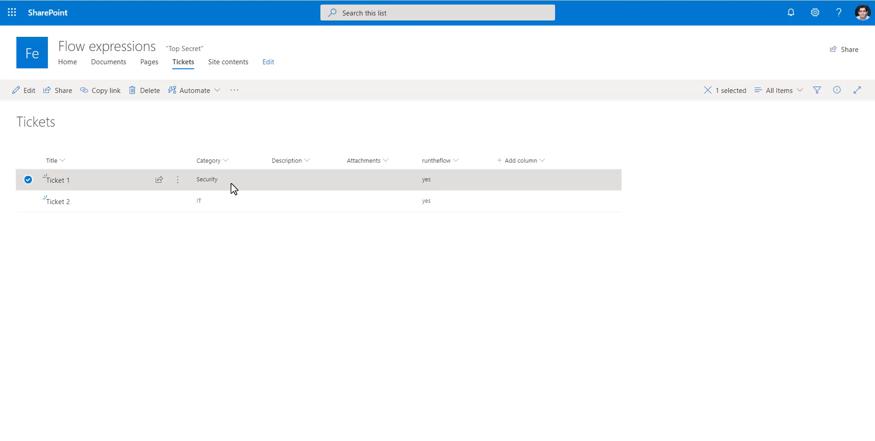
pyautogui.click(28, 180)
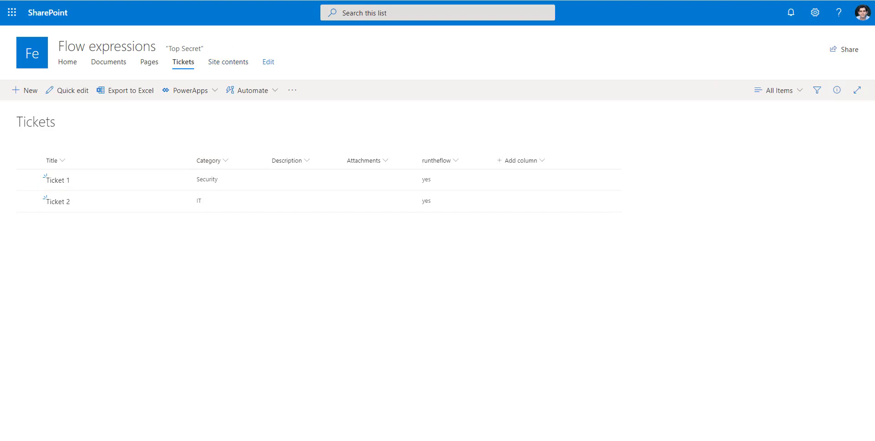
# Switch to the flow's details page in Power Automate, reload the run history and open the second most recent run.
pyautogui.hotkey('ctrl', 'Tab')
pyautogui.rightClick(313, 166)
pyautogui.click(340, 197)
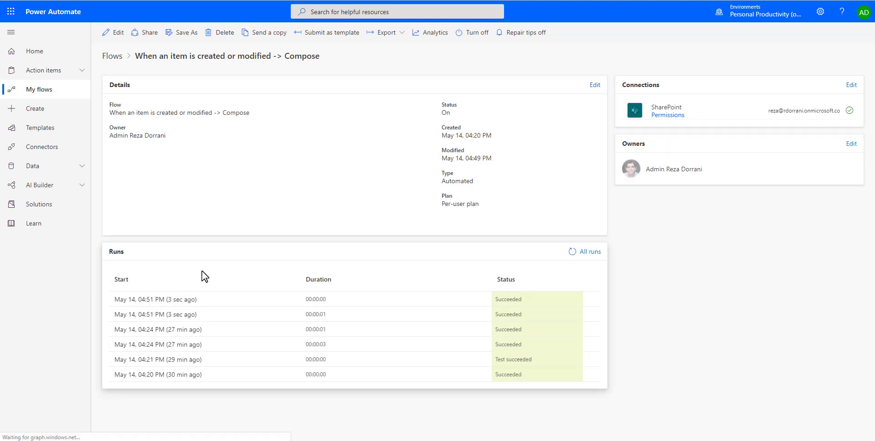
pyautogui.click(179, 315)
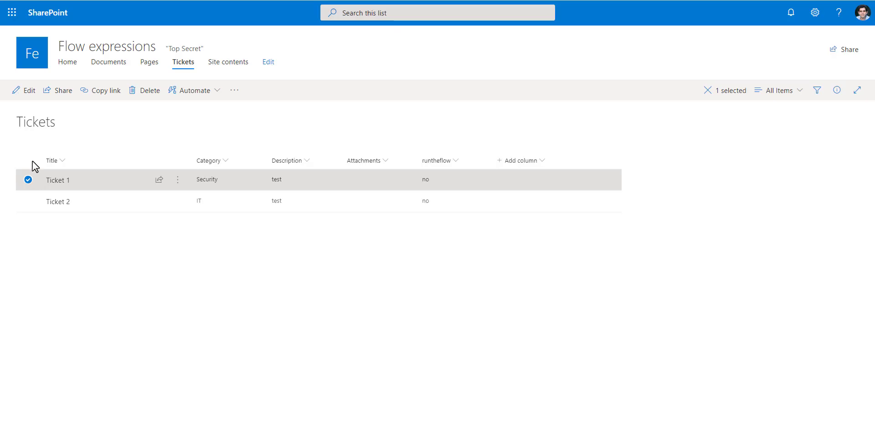
# In the SharePoint Tickets list, change only the Description of Ticket 1 to testing and save the item.
pyautogui.click(27, 90)
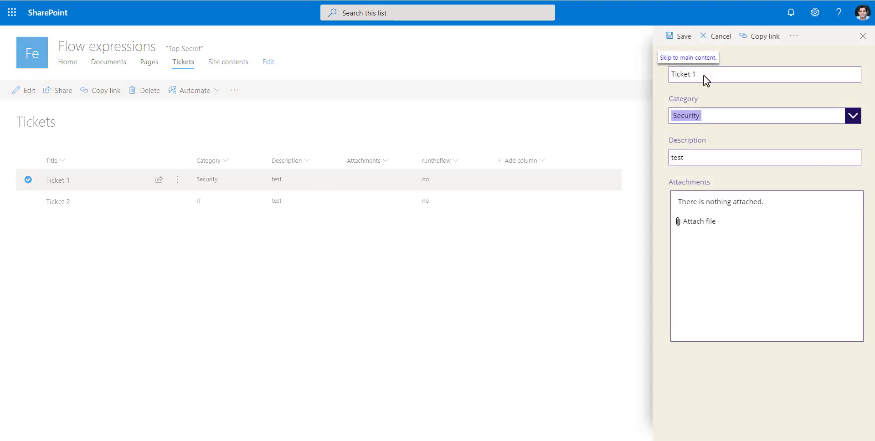
pyautogui.click(701, 160)
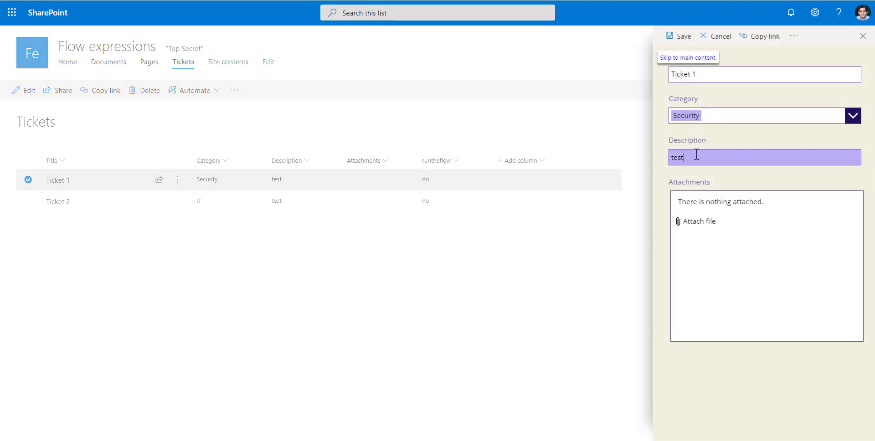
pyautogui.write('ing')
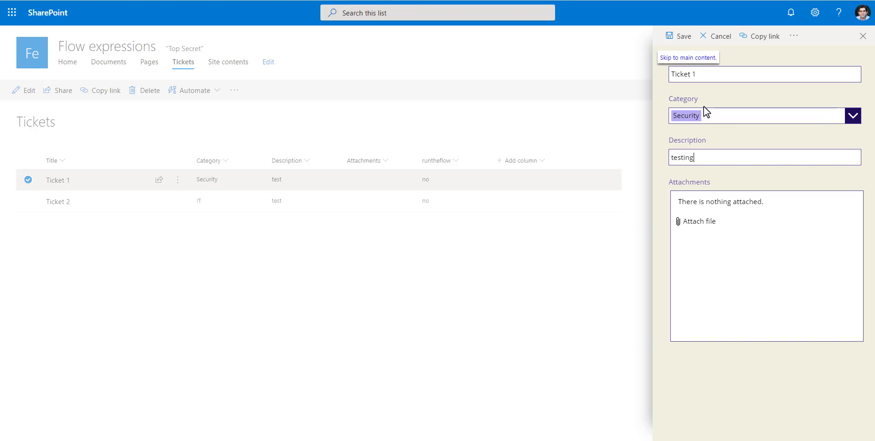
pyautogui.click(679, 36)
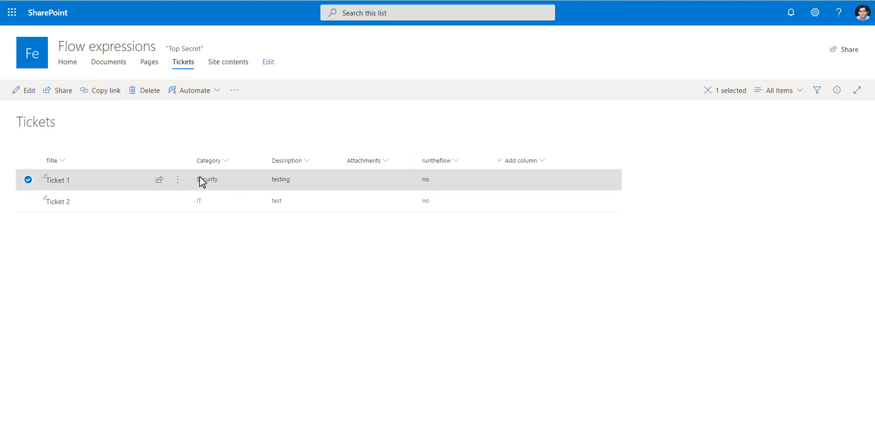
pyautogui.click(28, 181)
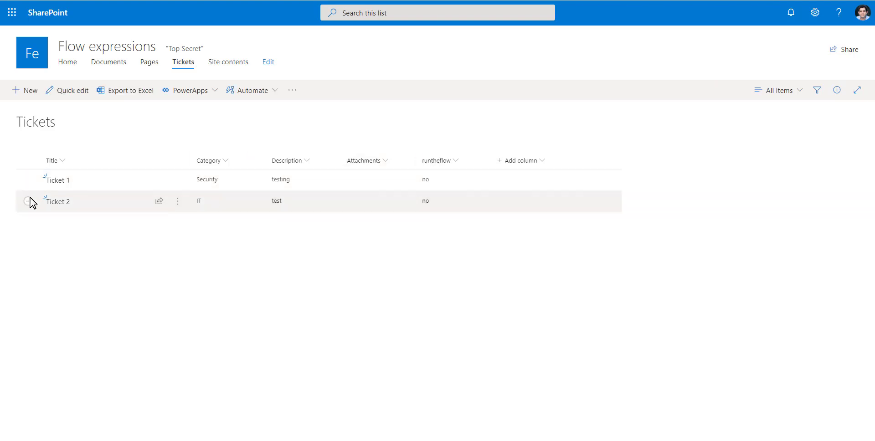
# Set the Category of Ticket 2 to Security and its Description to testfdfdfddf, and save the item.
pyautogui.click(28, 201)
pyautogui.click(29, 91)
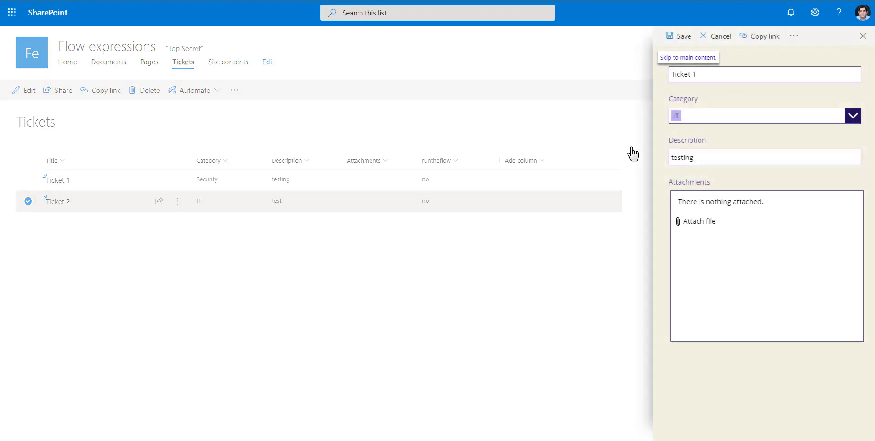
pyautogui.click(708, 120)
pyautogui.click(704, 172)
pyautogui.click(695, 158)
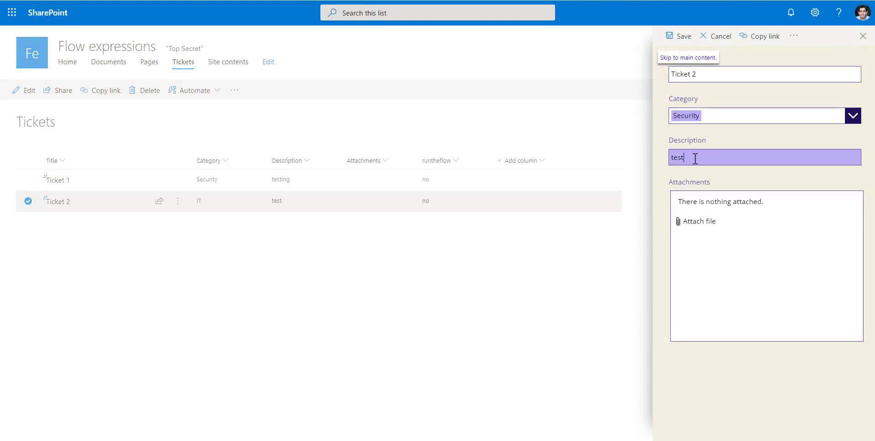
pyautogui.click(723, 119)
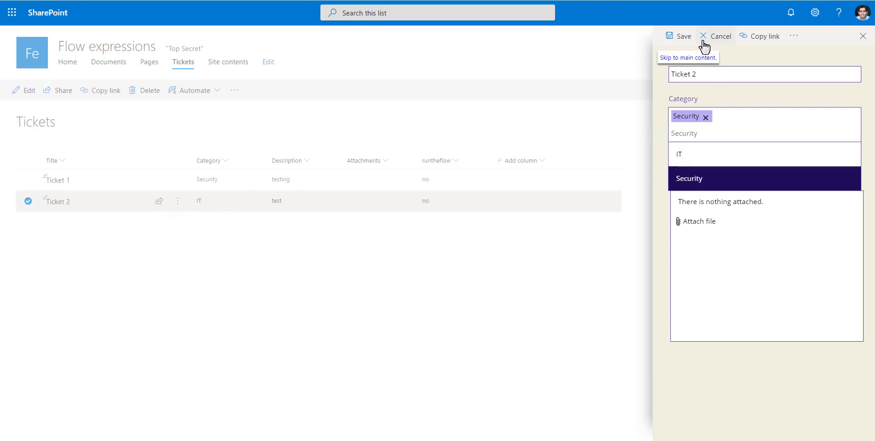
pyautogui.click(683, 36)
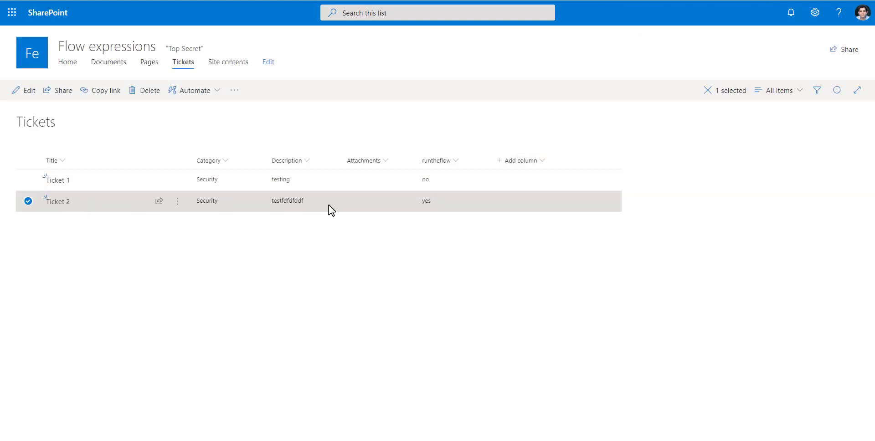